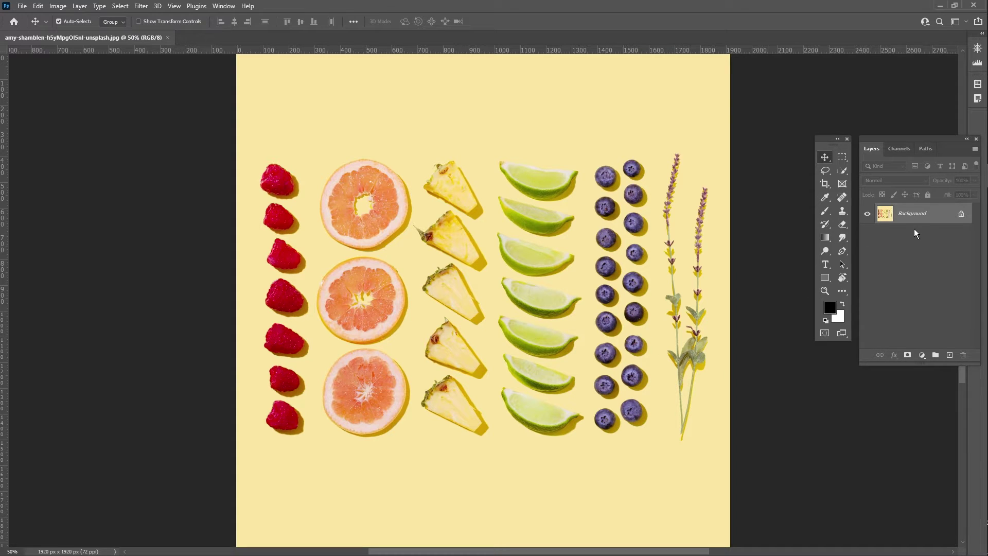
Step: Convert the background to a smart object and add a Hue/Saturation adjustment layer above it with Saturation at -100
right_click(910, 215)
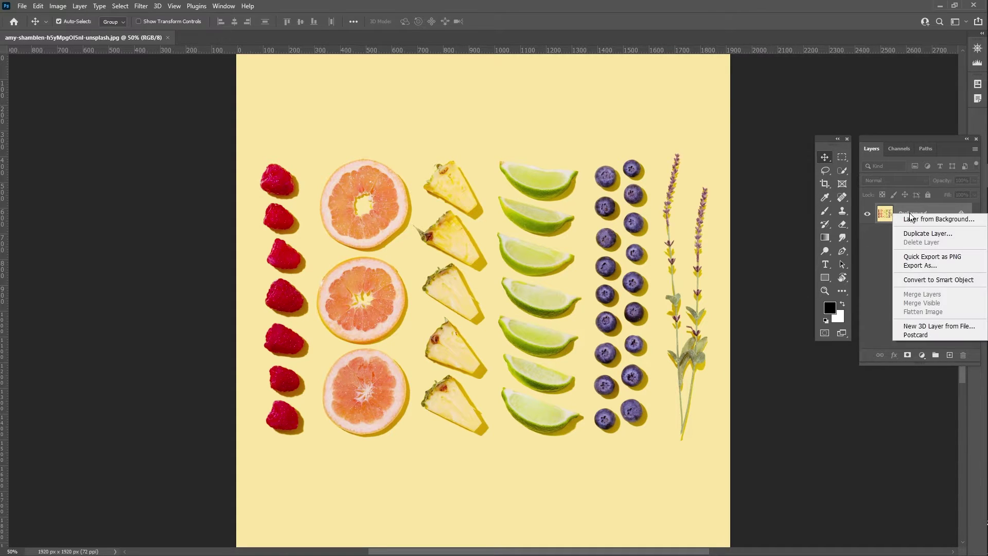
left_click(939, 280)
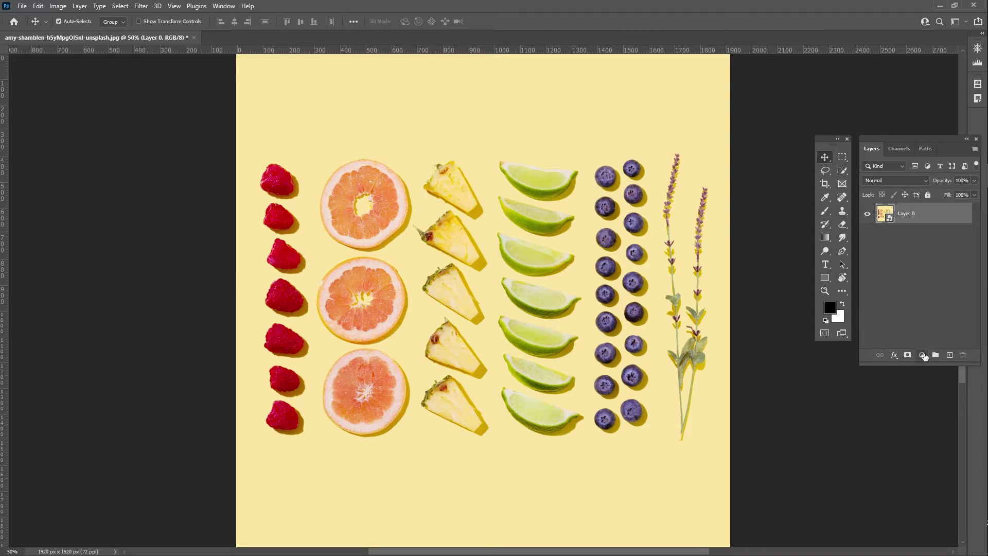
left_click(923, 355)
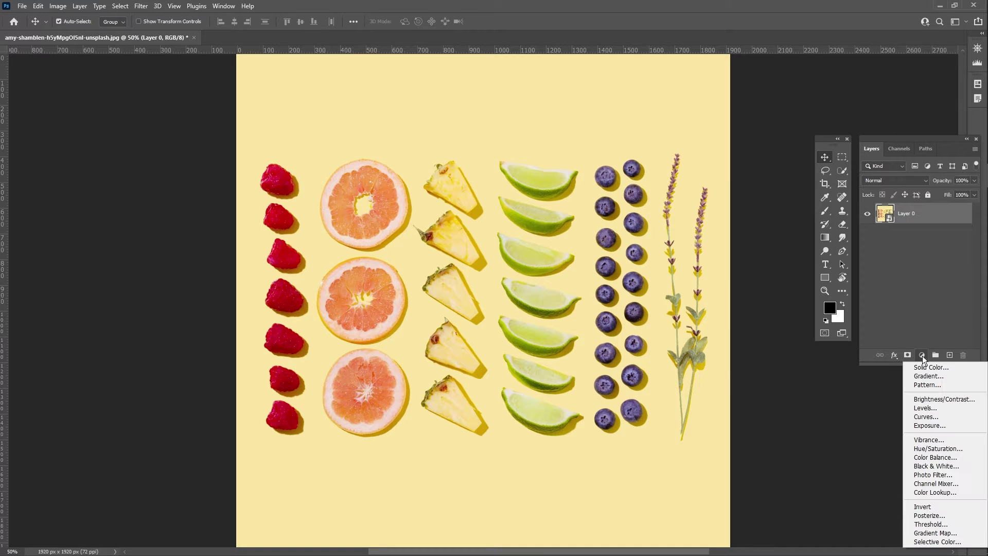
left_click(928, 449)
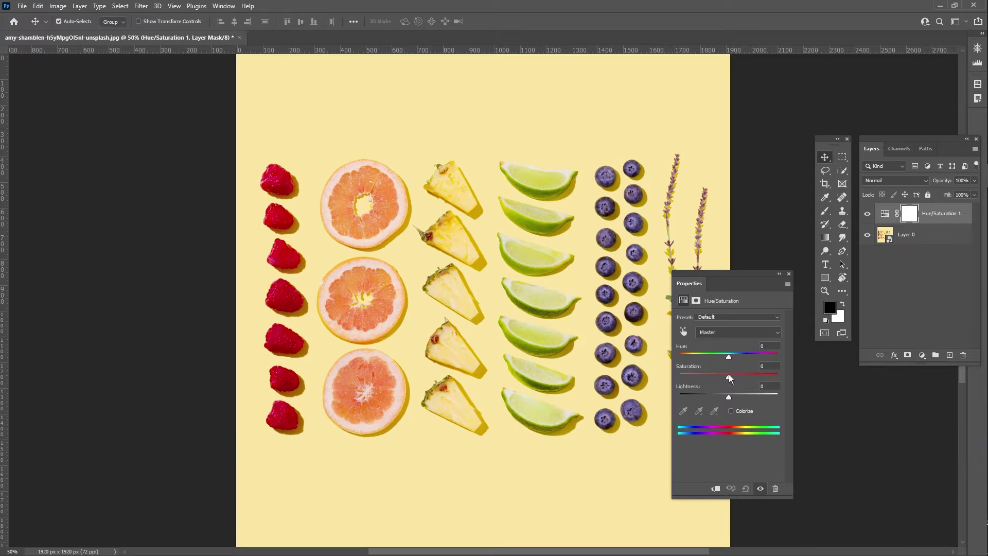
left_click_drag(729, 376, 672, 378)
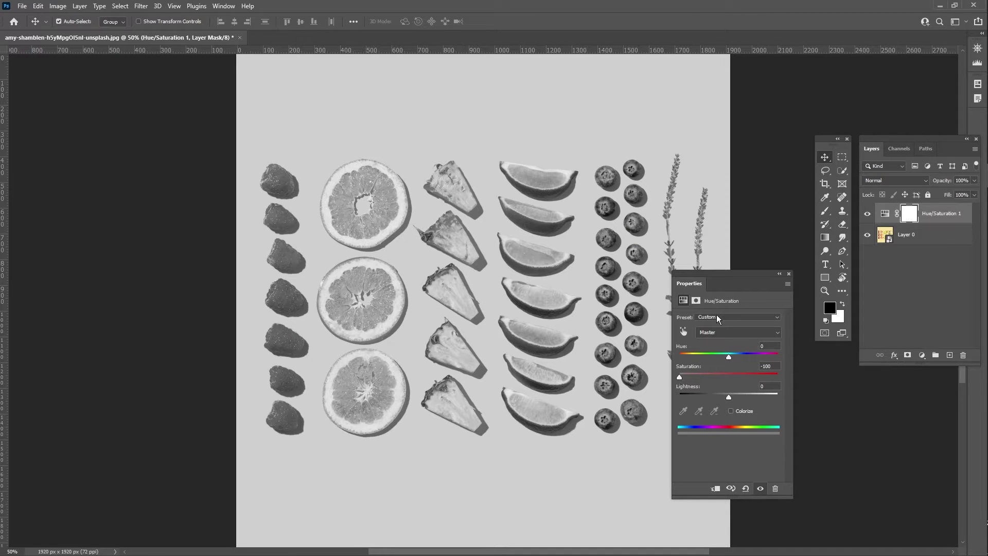
left_click(788, 276)
Step: Open the Filter Gallery for Layer 0, compare the Sketch filters and choose Photocopy
left_click(928, 236)
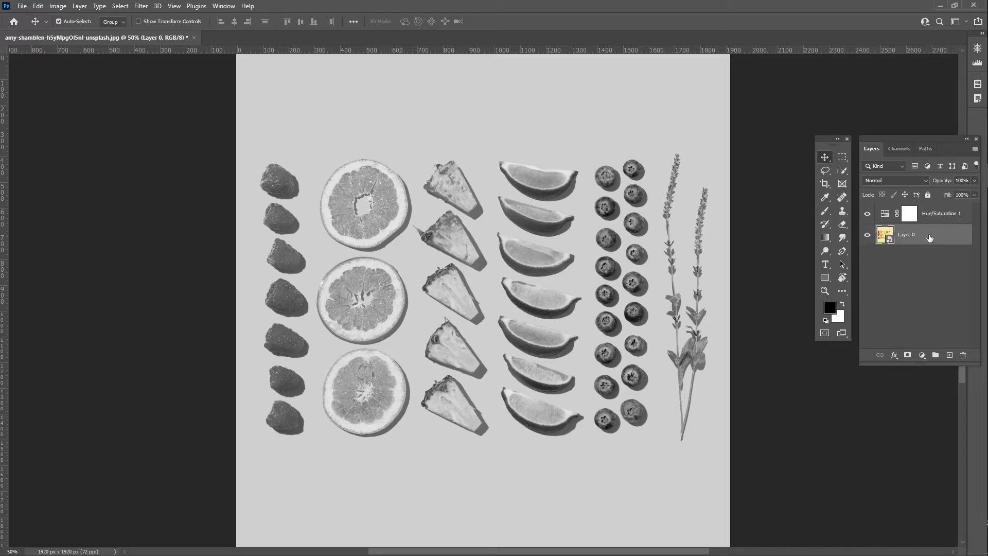
left_click(150, 7)
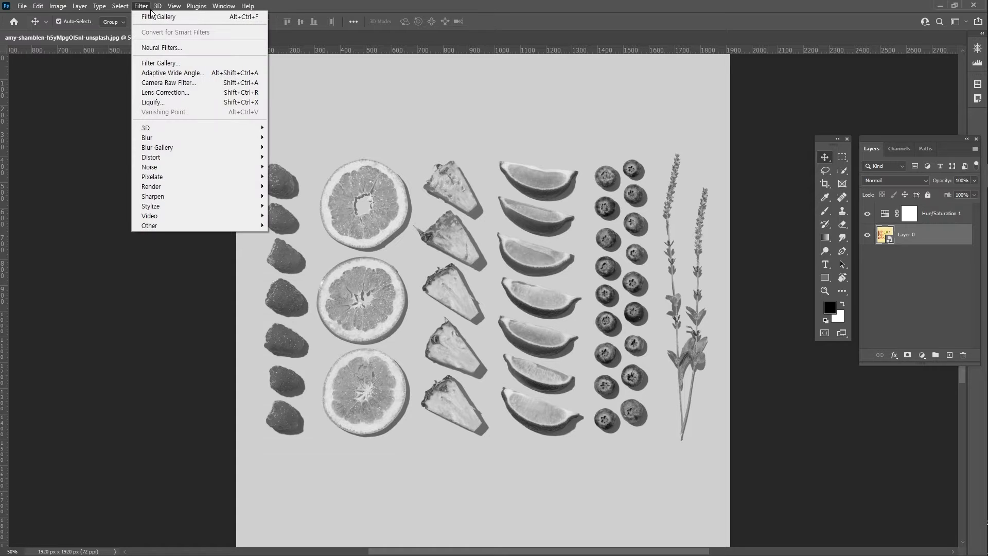
left_click(170, 67)
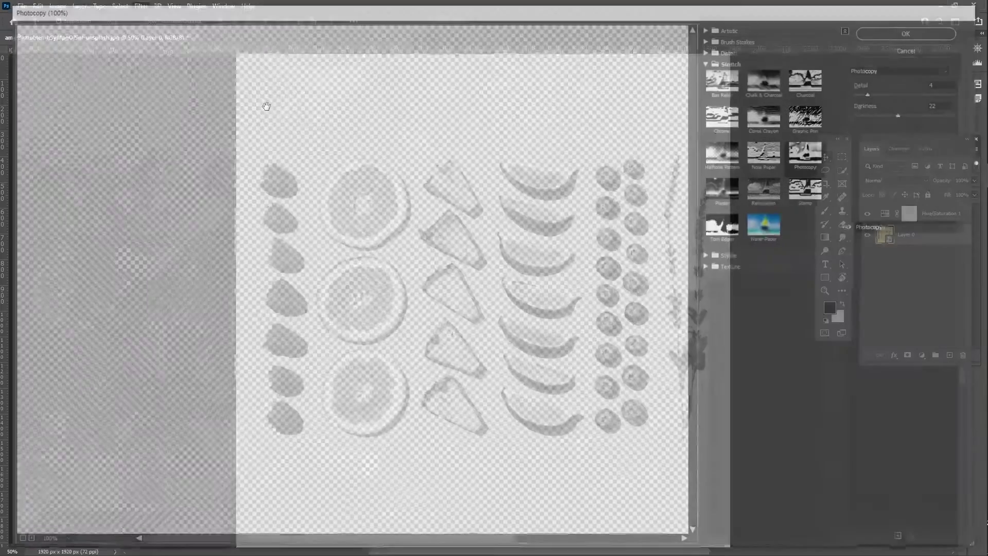
left_click_drag(587, 324, 486, 145)
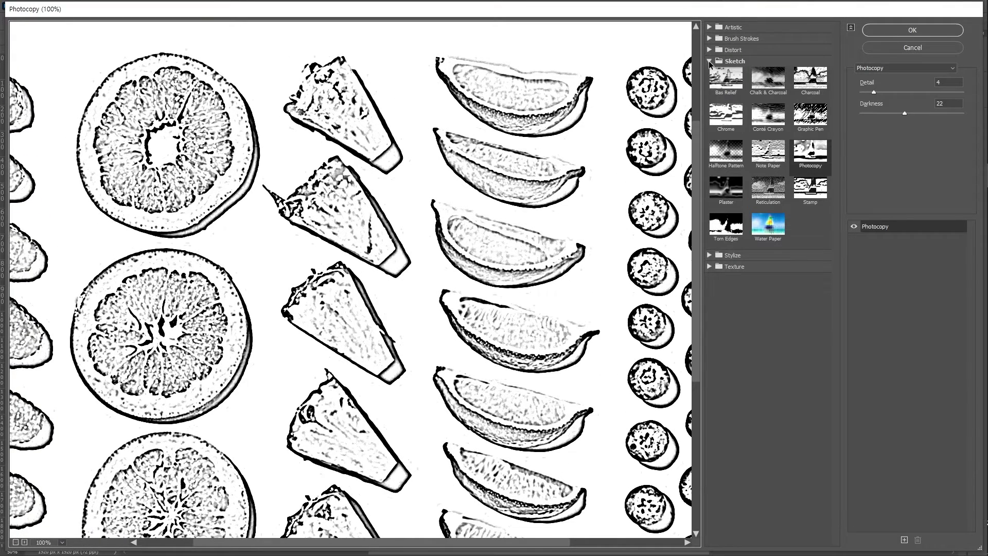
left_click(710, 61)
left_click(711, 62)
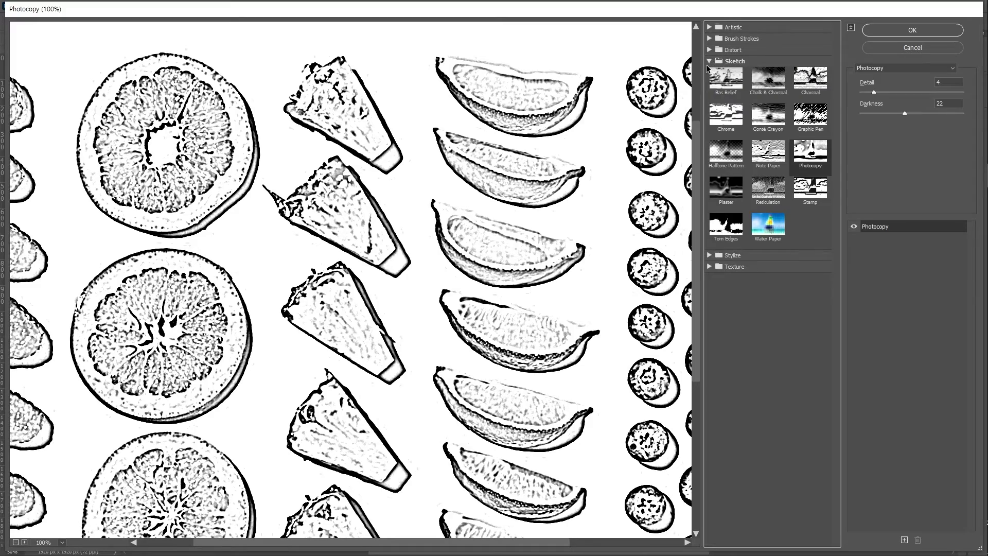
left_click(768, 150)
left_click(725, 150)
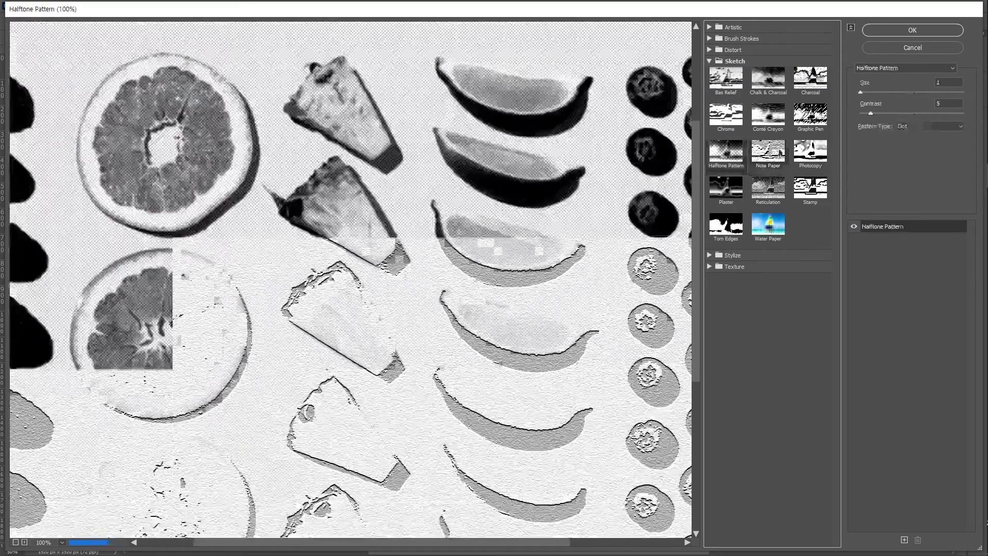
left_click(821, 121)
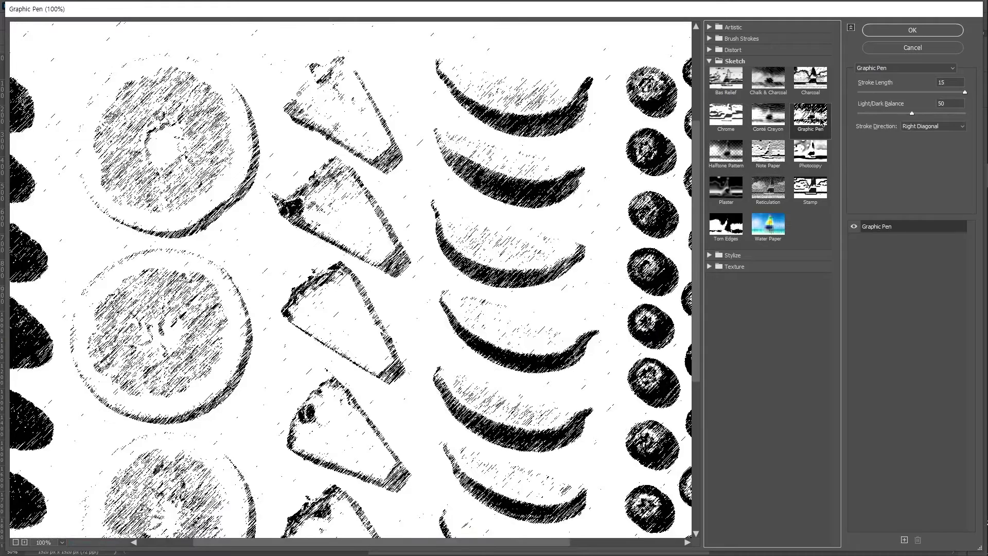
left_click(808, 154)
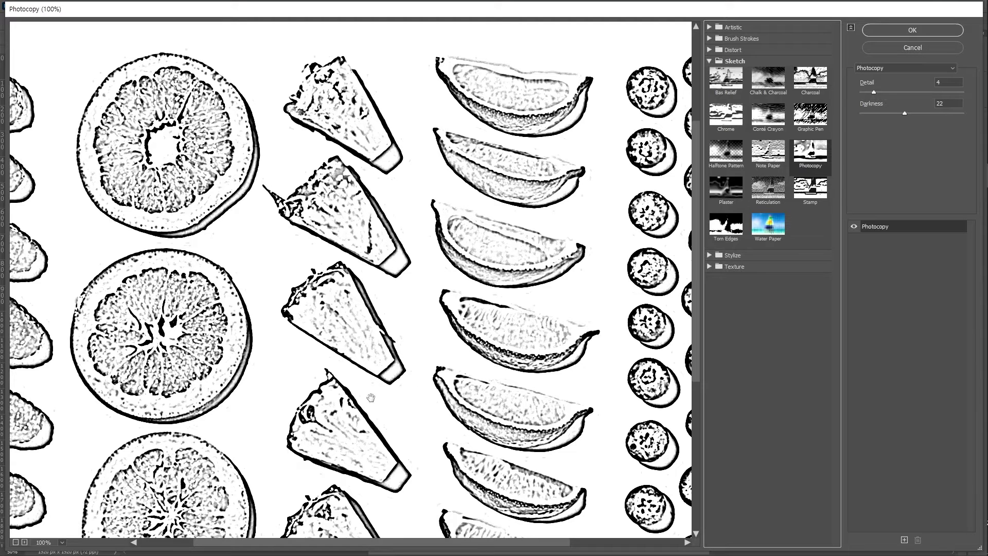
Step: Set the Photocopy filter's Detail to 2 and Darkness to 27, and apply it to the fruit image
left_click(16, 542)
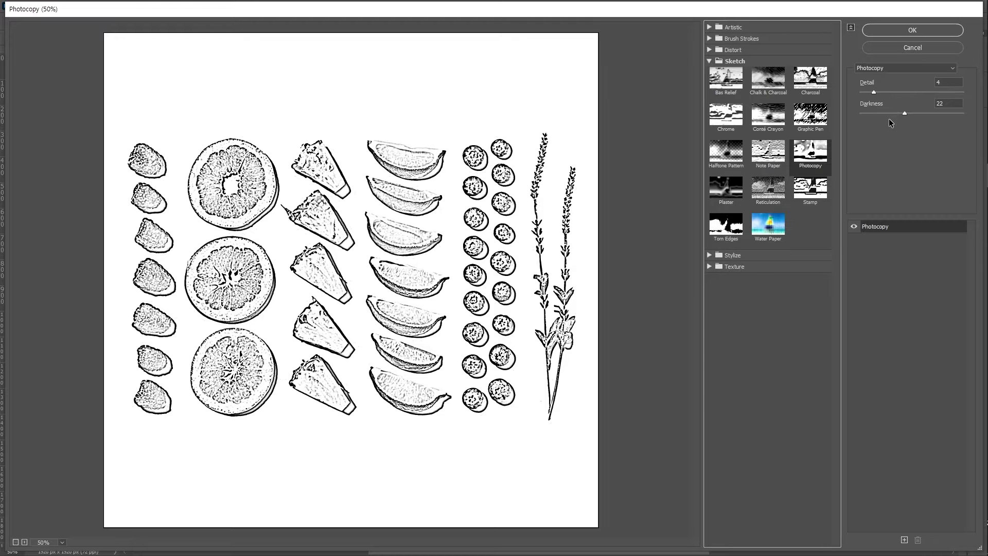
left_click(877, 91)
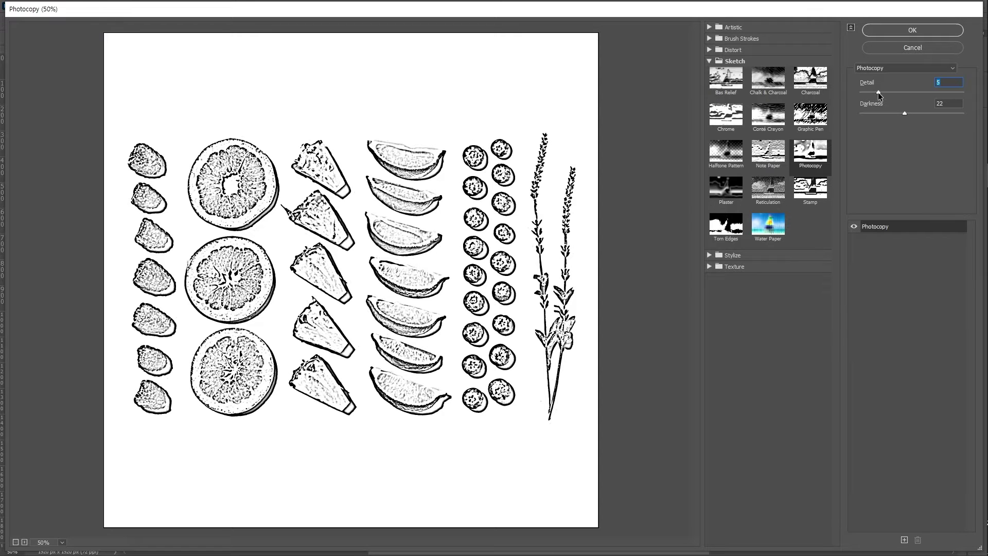
left_click_drag(876, 91, 866, 92)
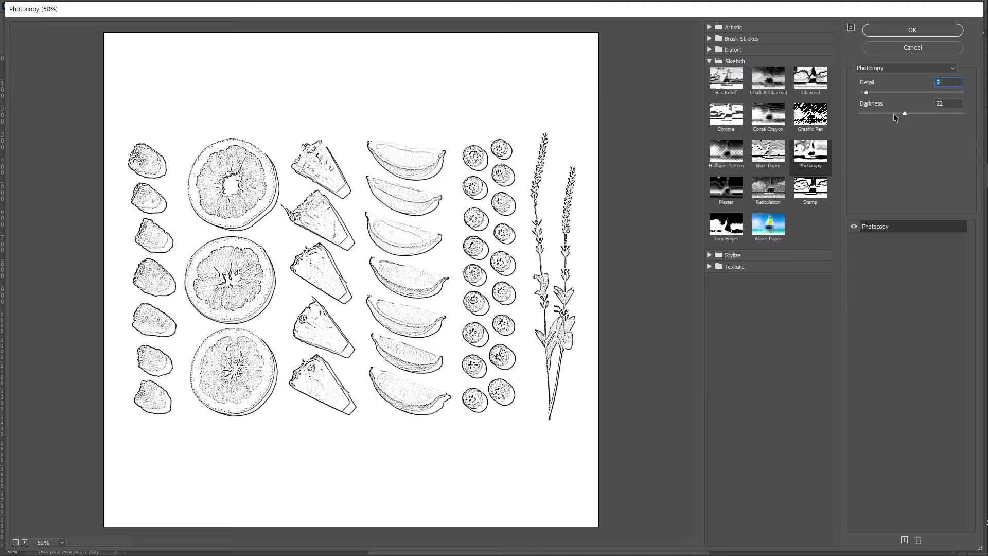
left_click_drag(903, 113, 881, 113)
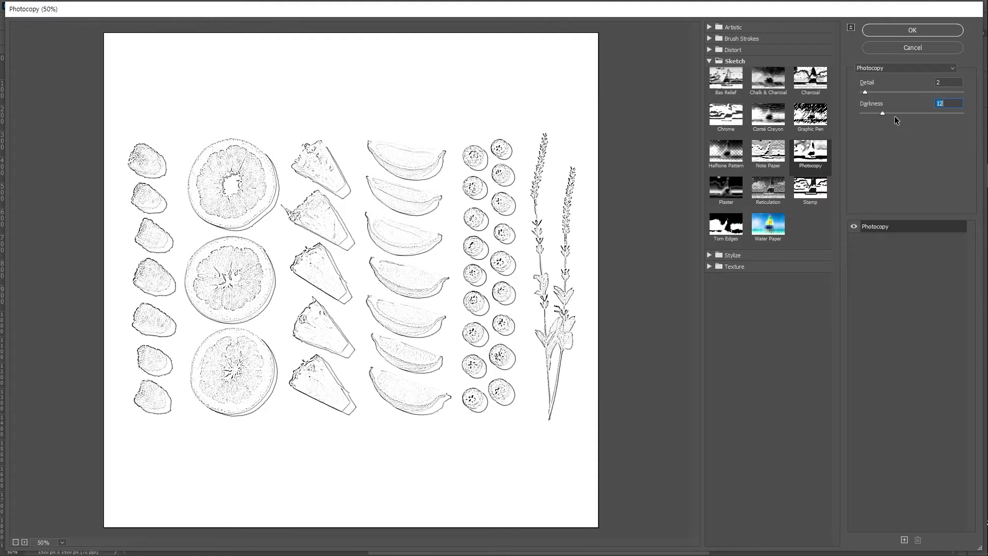
left_click(895, 113)
left_click_drag(895, 113, 903, 113)
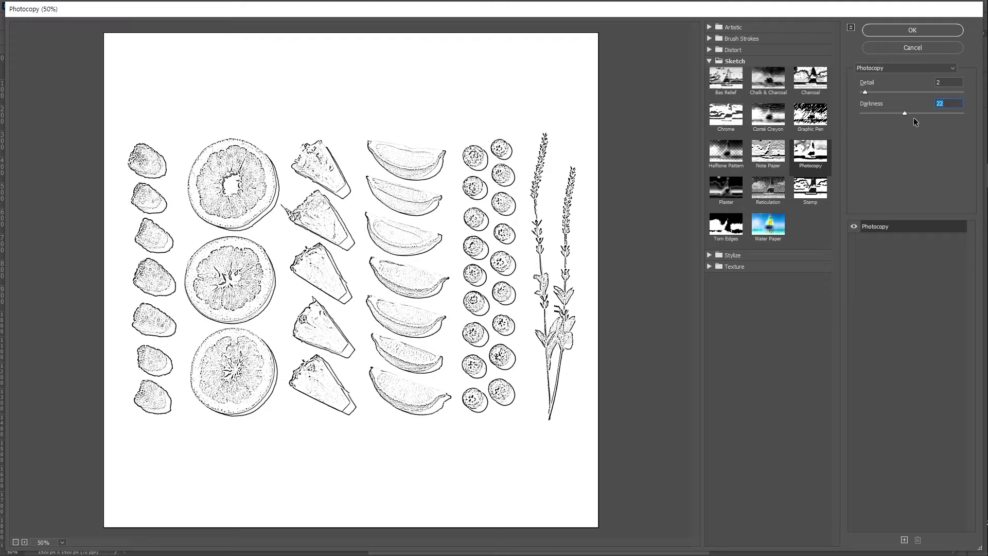
left_click(913, 113)
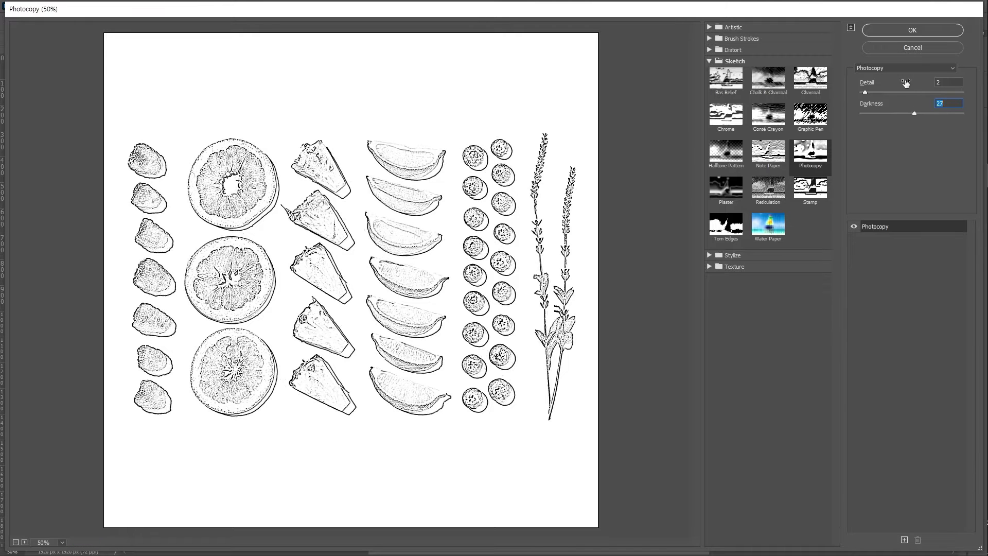
left_click(923, 31)
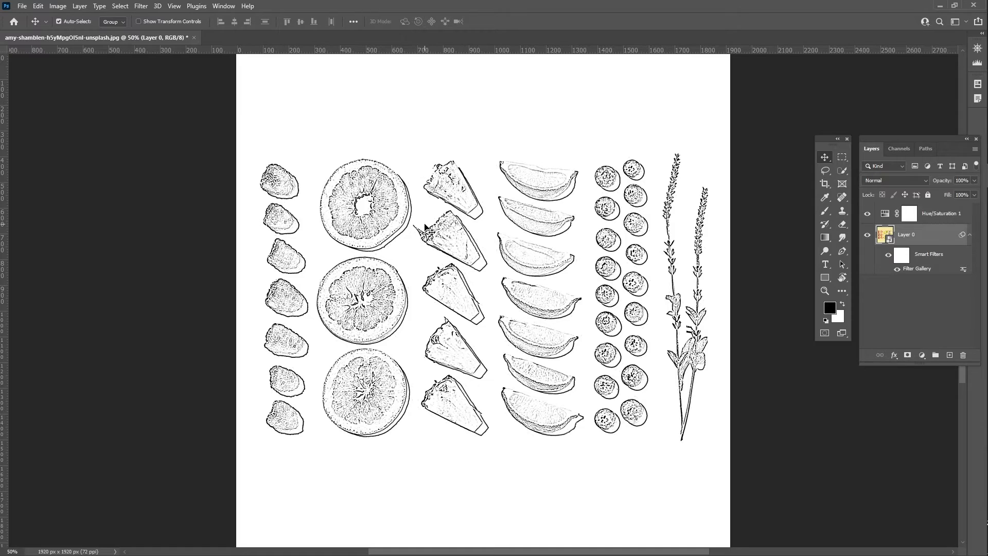
Step: Add a layer mask to the filtered fruit layer, Layer 0
key("z")
left_click(415, 228)
left_click(416, 229)
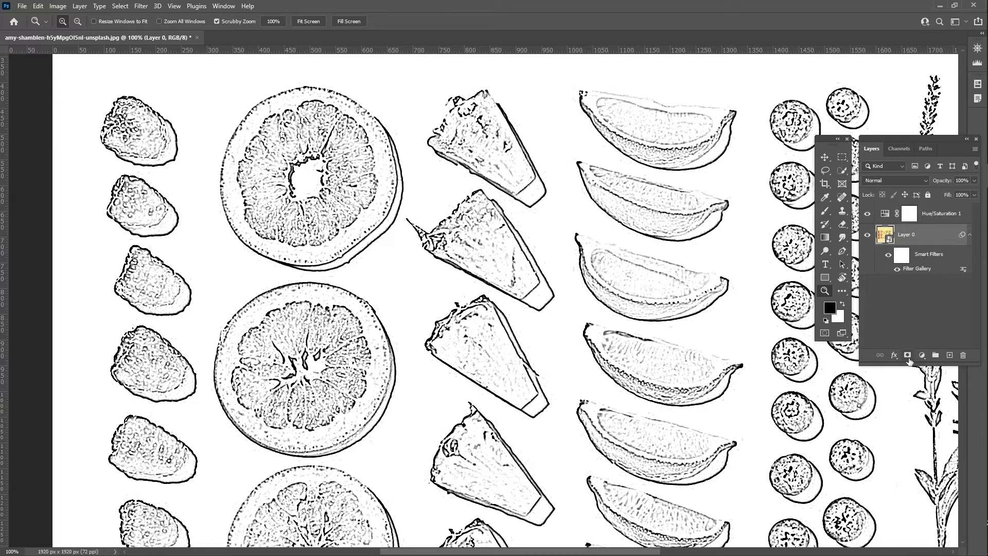
left_click(908, 356)
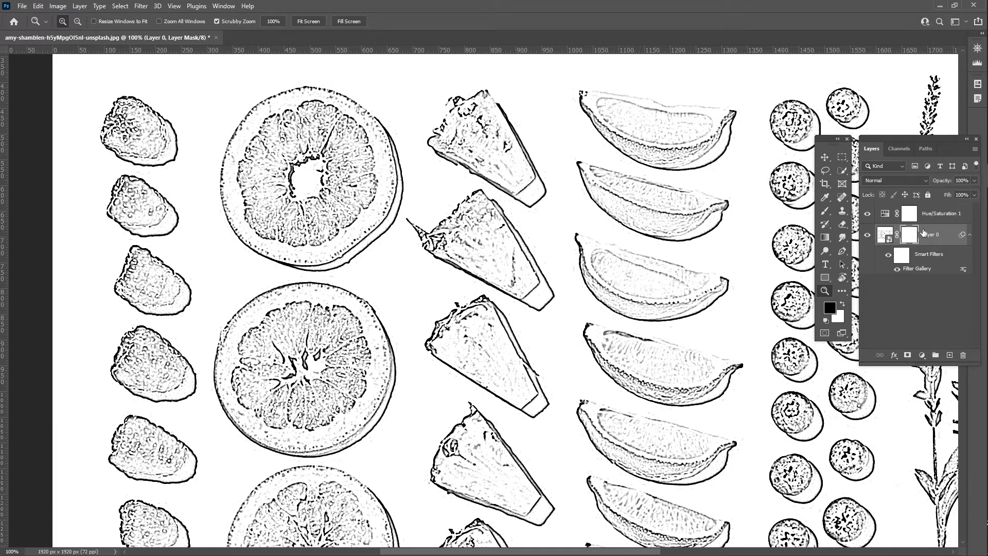
Step: Set the Brush to 100% opacity and 100% flow and mask out the stray spike beside the second pineapple slice in black
key("b")
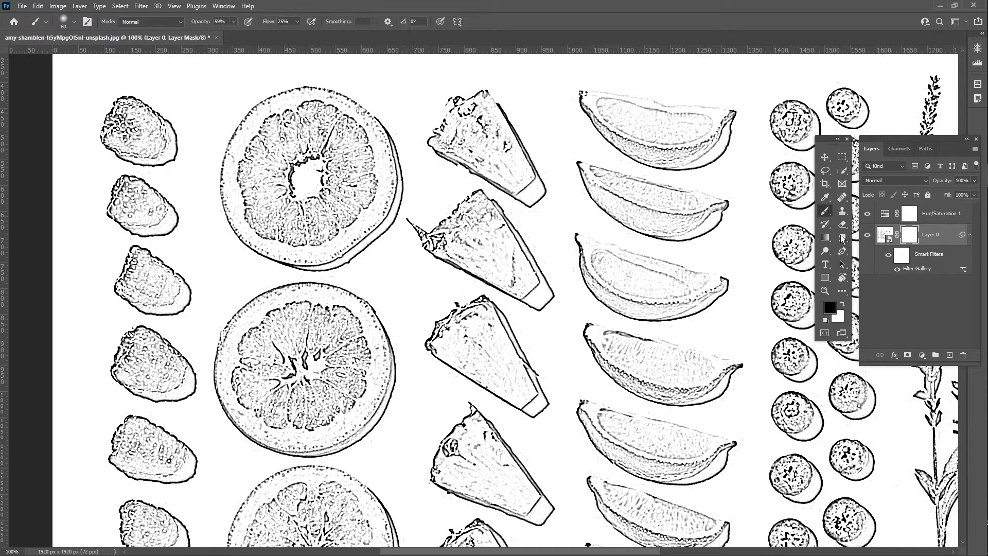
right_click(828, 217)
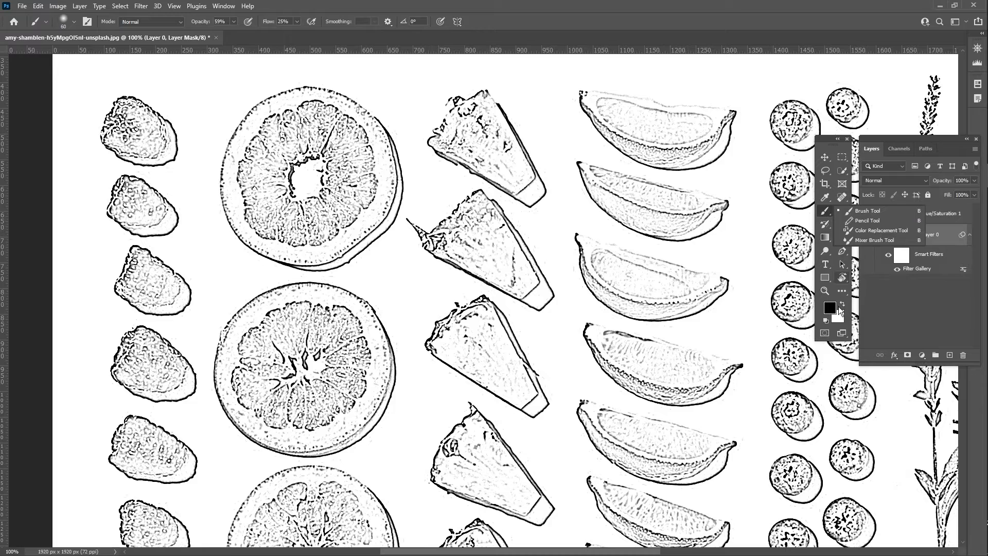
key("Escape")
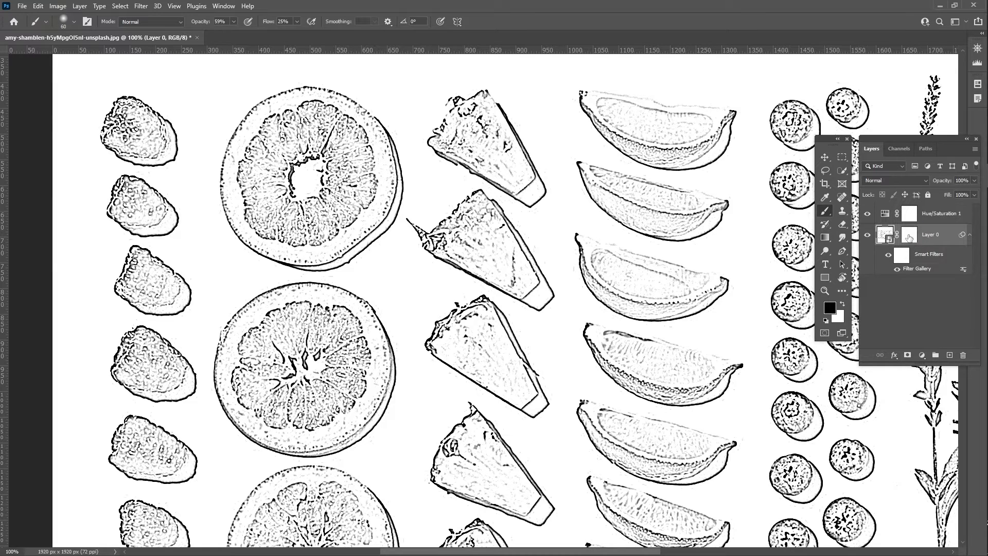
key("0")
key("shift+0")
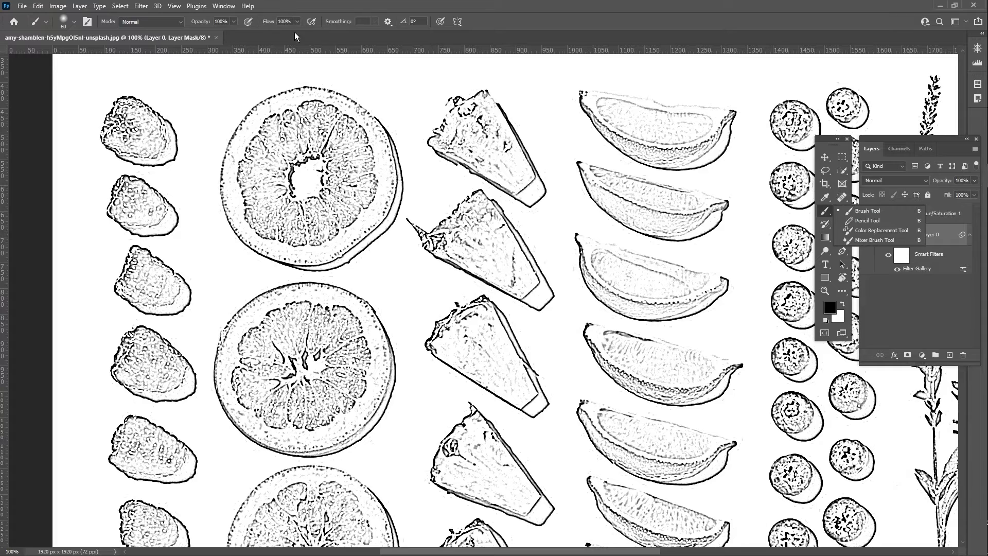
mouse_move(415, 221)
left_mouse_down()
mouse_move(410, 235)
mouse_move(432, 205)
mouse_move(403, 238)
left_mouse_up()
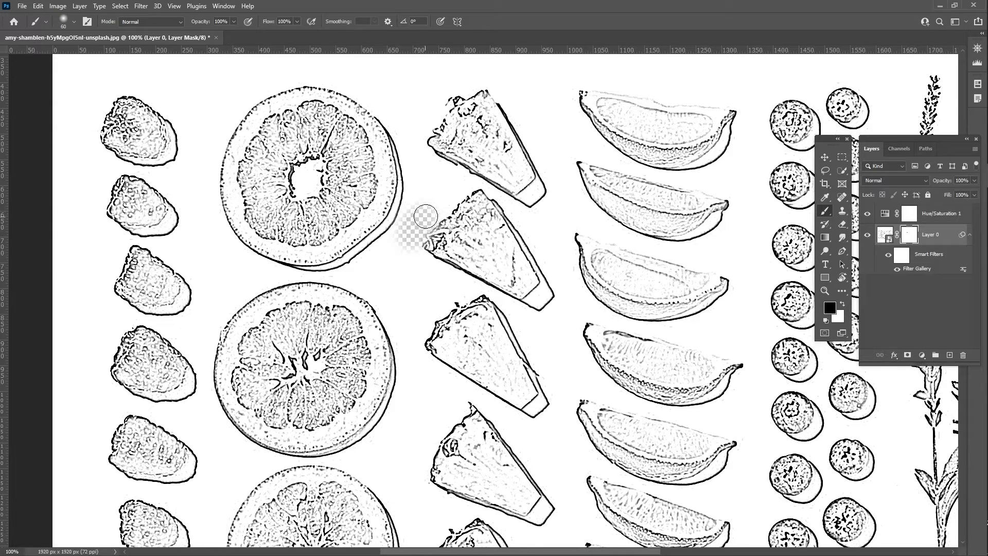
mouse_move(425, 216)
left_mouse_down()
mouse_move(425, 239)
mouse_move(400, 223)
mouse_move(434, 206)
mouse_move(426, 250)
left_mouse_up()
Step: Create a white Solid Color fill layer and move it beneath Layer 0 as the backdrop
left_click(922, 355)
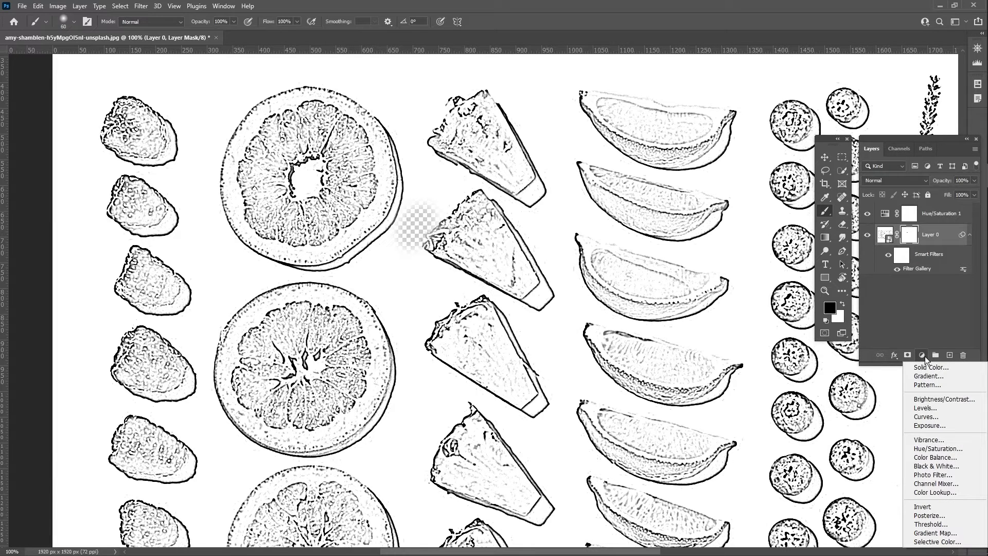
left_click(932, 367)
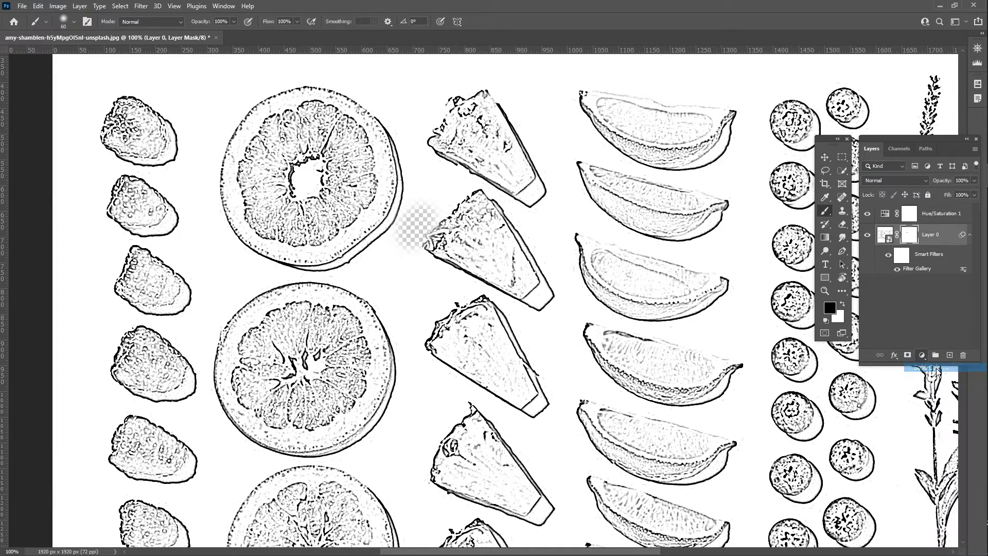
left_click_drag(634, 278, 572, 260)
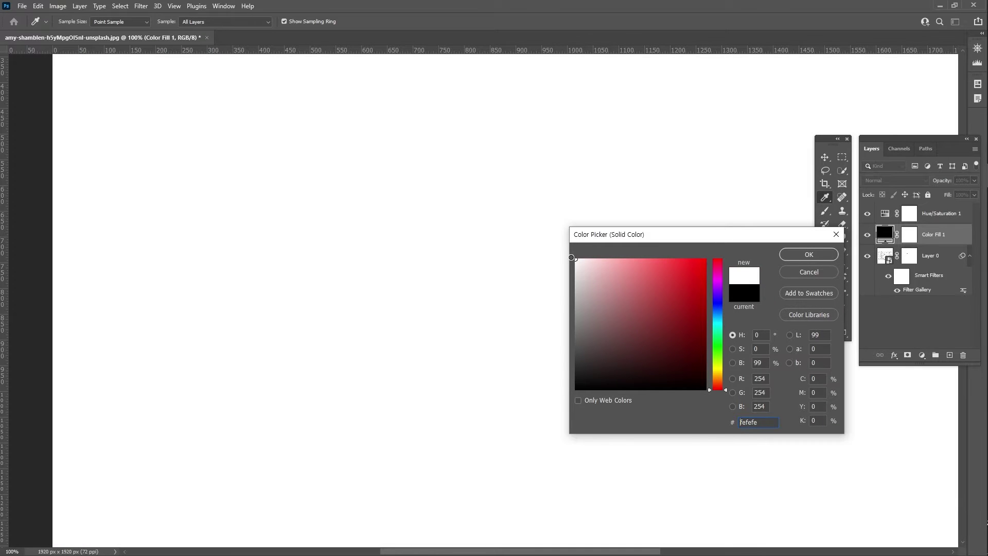
left_click(815, 255)
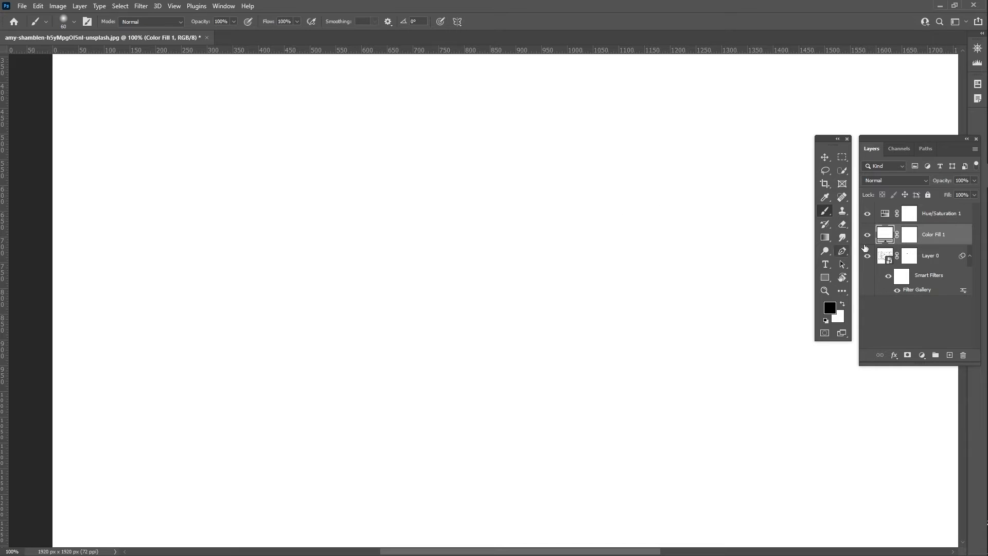
left_click_drag(892, 237, 890, 290)
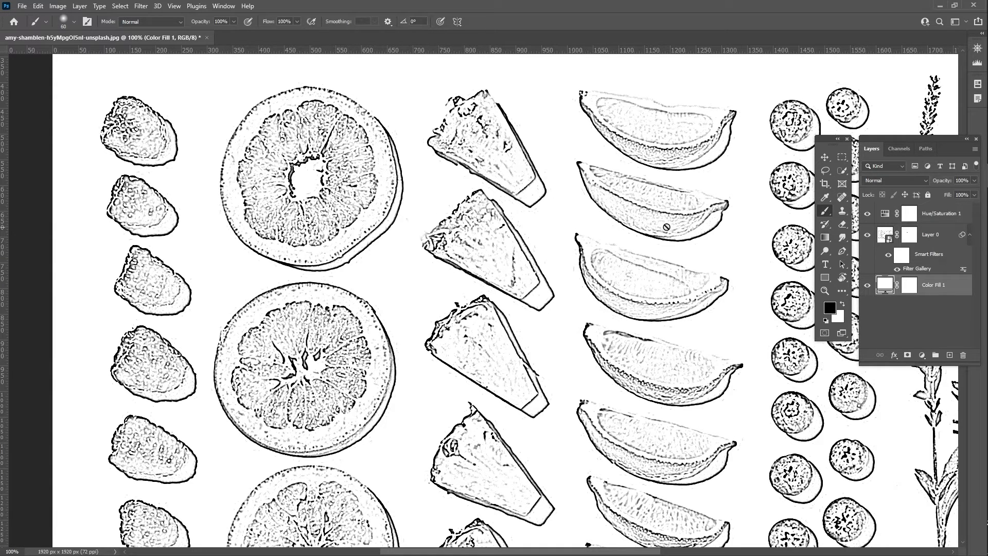
Step: On Layer 0's mask, paint black over the second pineapple slice's tip, restore its edge with white, and return the foreground color to black
left_click(909, 239)
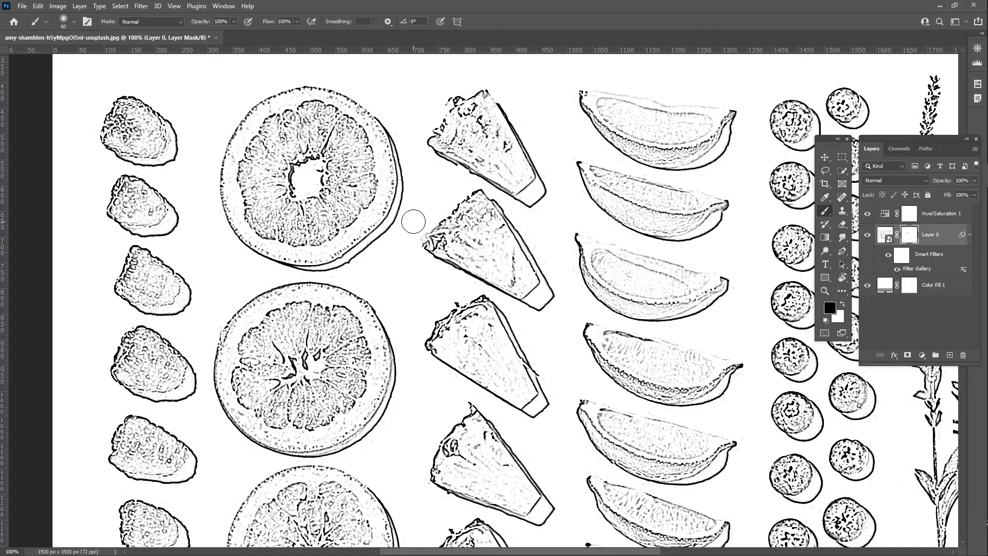
left_click_drag(426, 215, 406, 249)
left_click(842, 304)
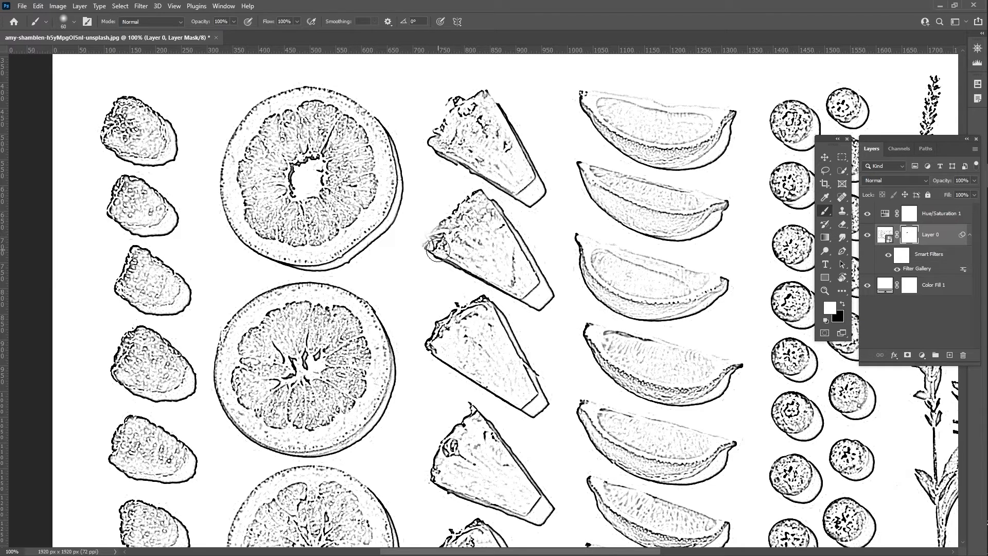
left_click_drag(439, 249, 432, 246)
key("x")
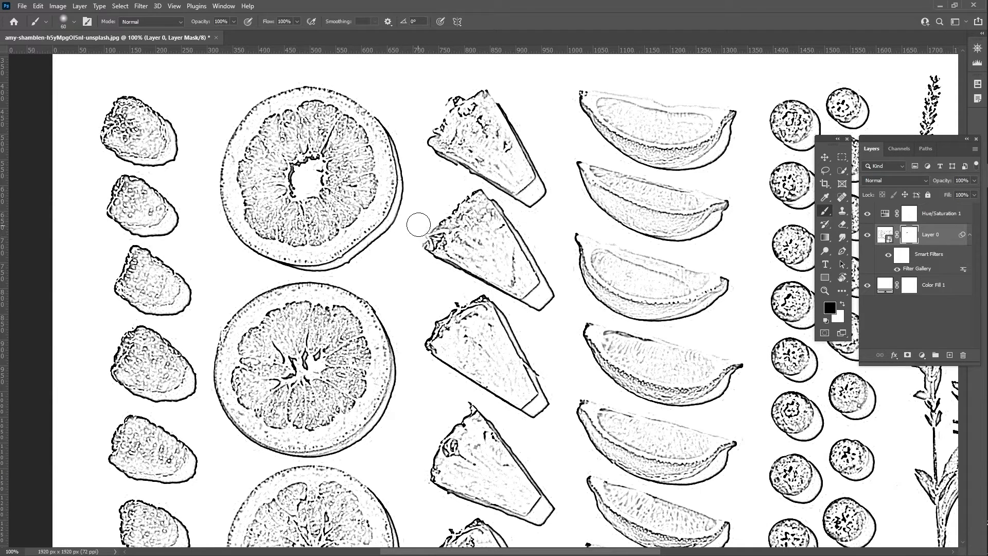
Step: Switch to the Hard Round brush at 60 px and paint black on Layer 0's mask to hide stray marks around the upper pineapple slices
left_click_drag(417, 224, 421, 239)
left_click(75, 23)
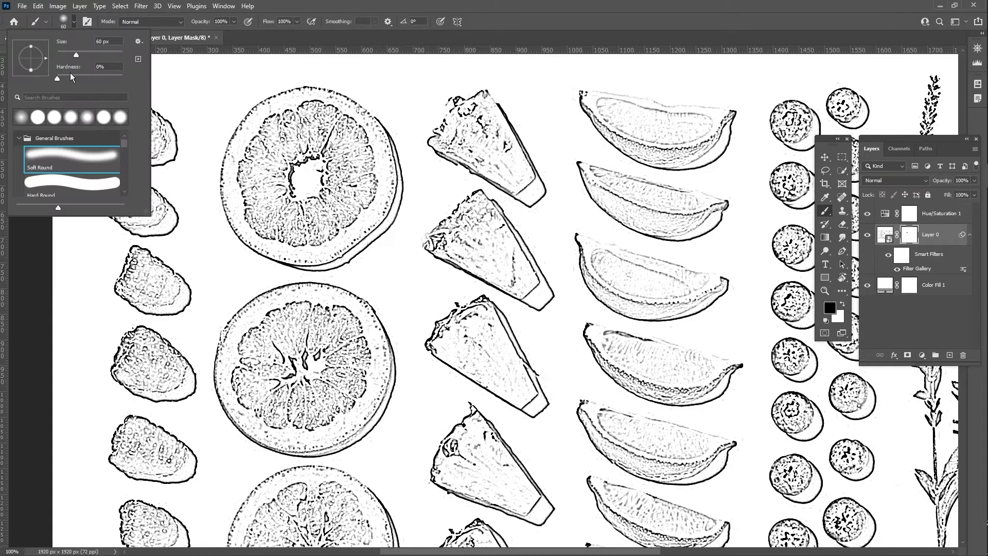
left_click(77, 181)
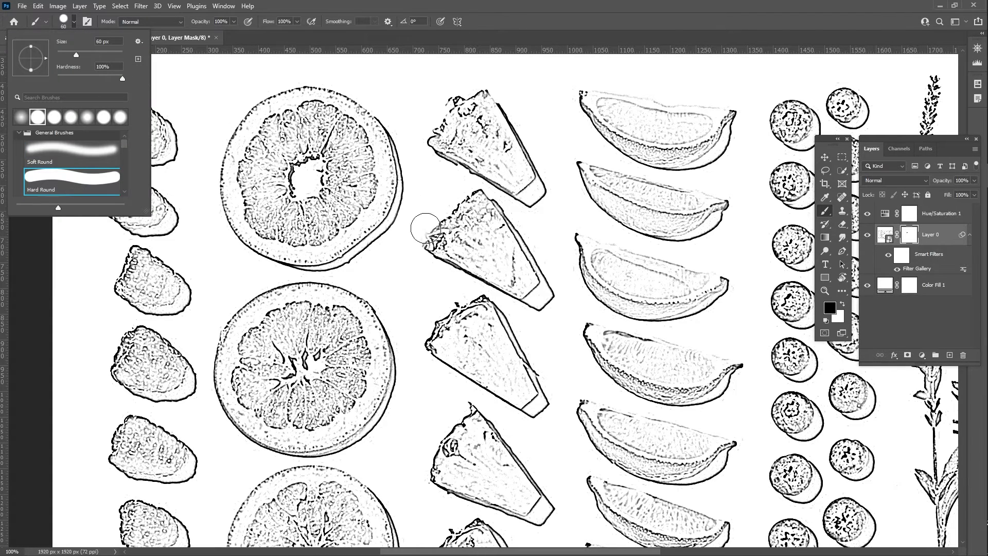
left_click(414, 221)
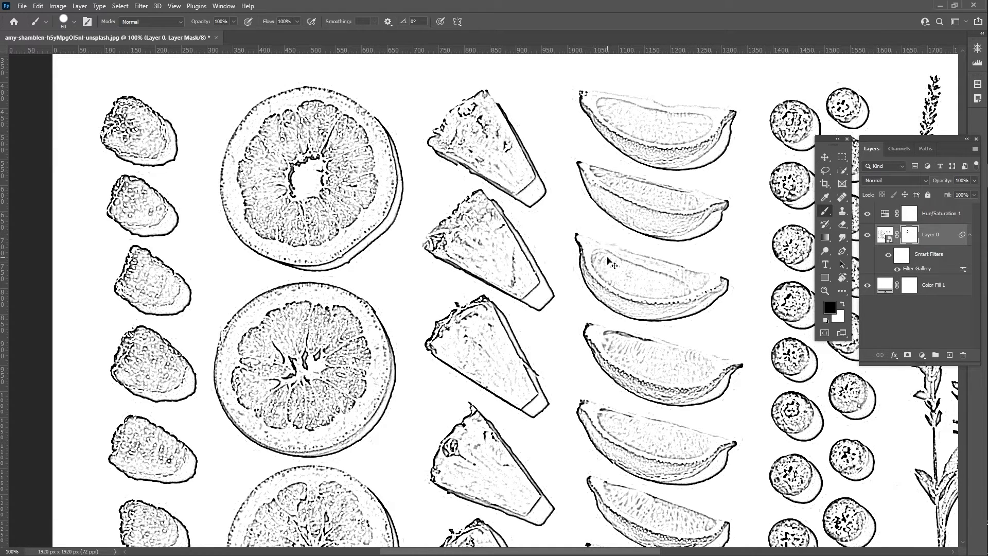
Step: Open the smart object contents of Layer 0 to reach the original colour fruit photo
key("ctrl+0")
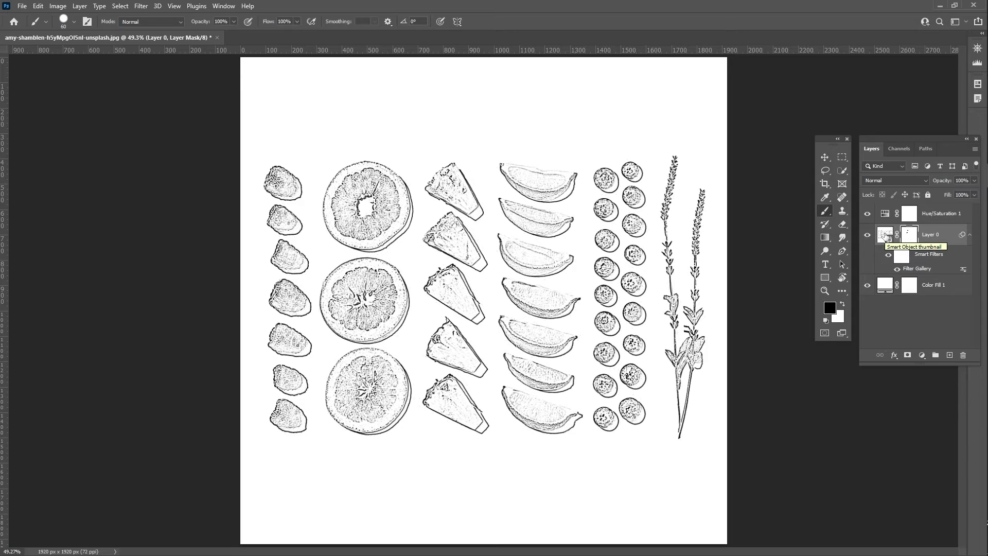
left_click(885, 235)
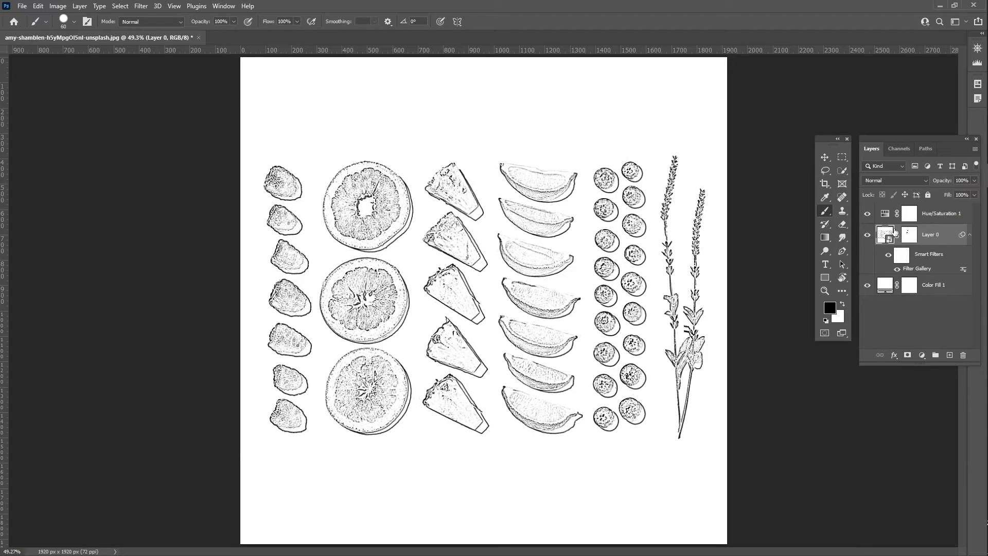
double_click(884, 236)
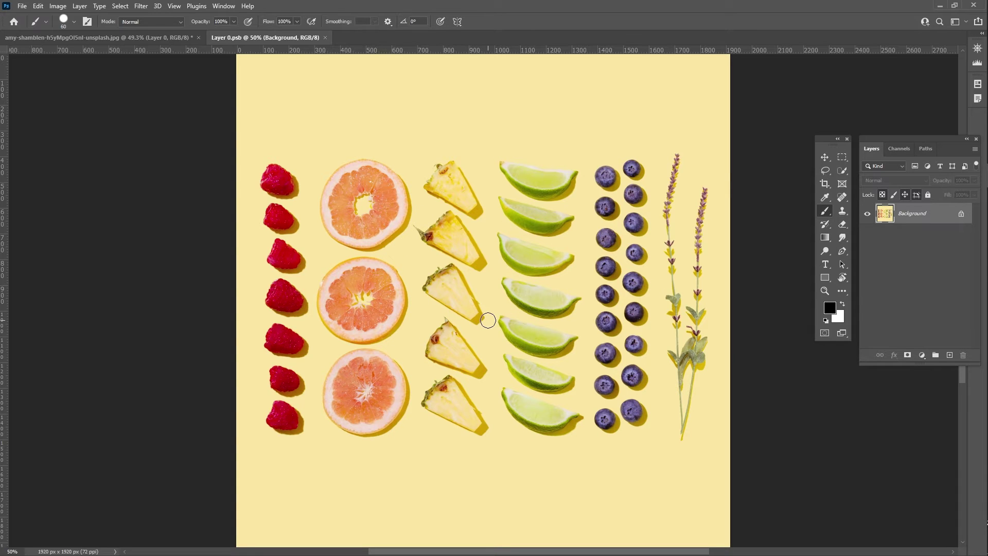
Step: Place the citrus slices photo from the 38. coloring folder over the original and scale it to 101.88% to cover the canvas
key("alt+Tab")
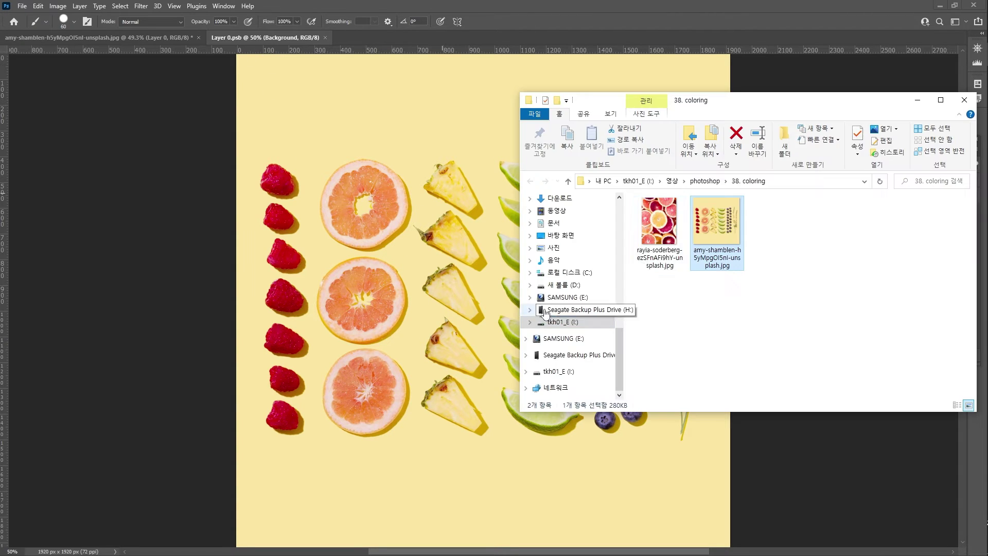
left_click(668, 228)
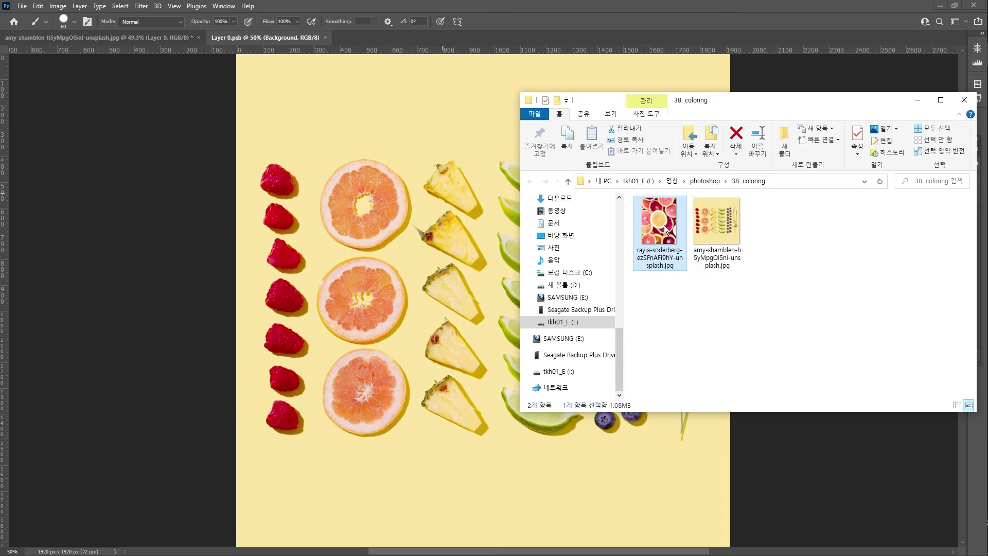
left_click_drag(664, 224, 390, 216)
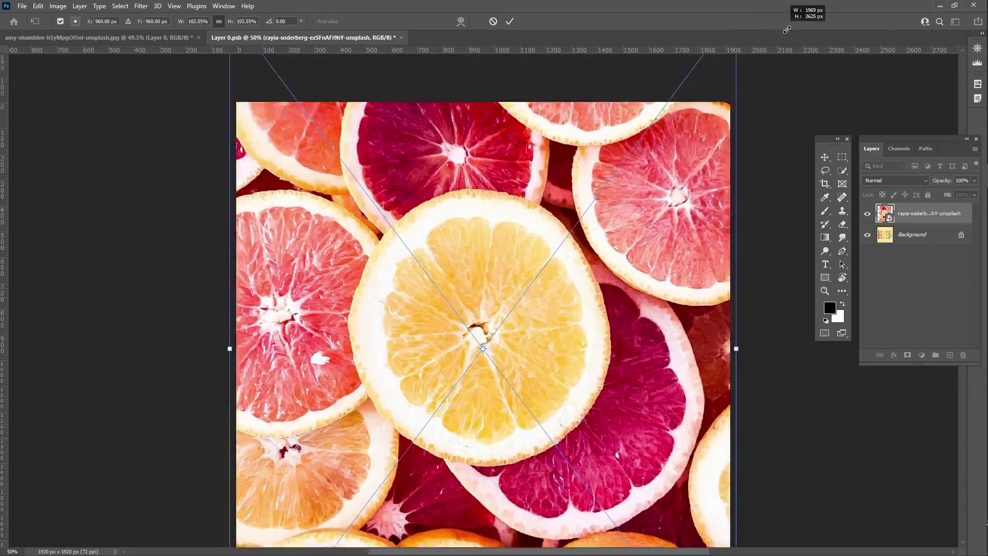
left_click_drag(730, 41, 756, 95)
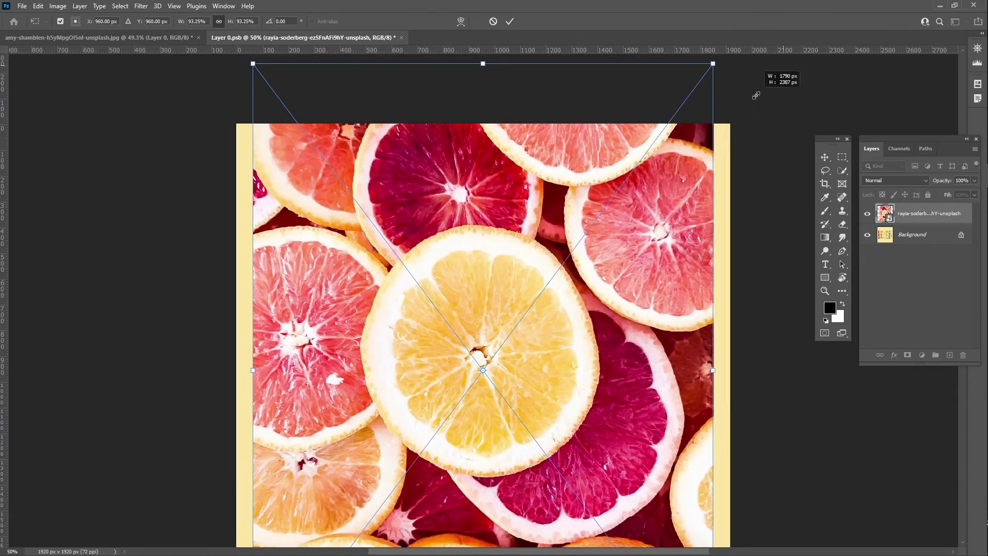
left_click_drag(713, 63, 775, 60)
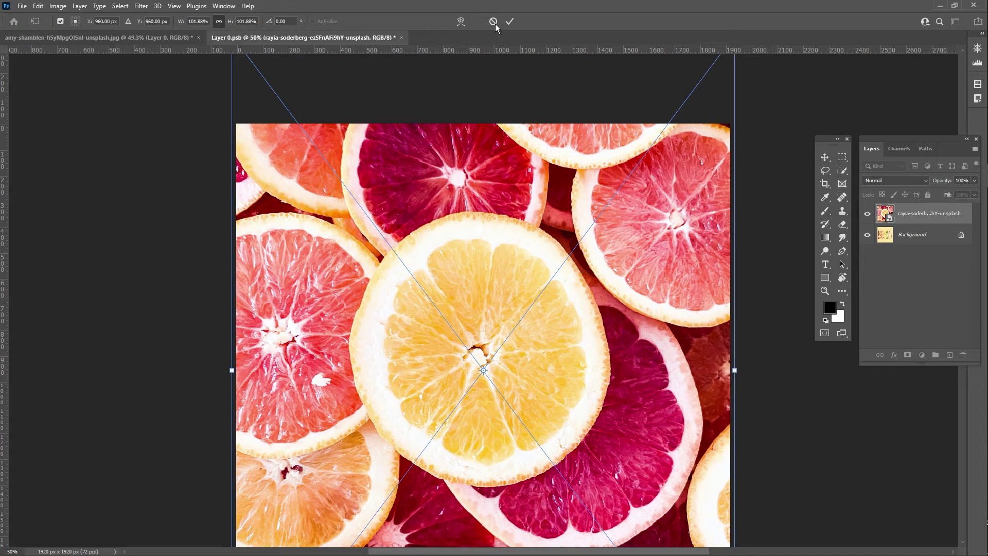
left_click(511, 22)
key("b")
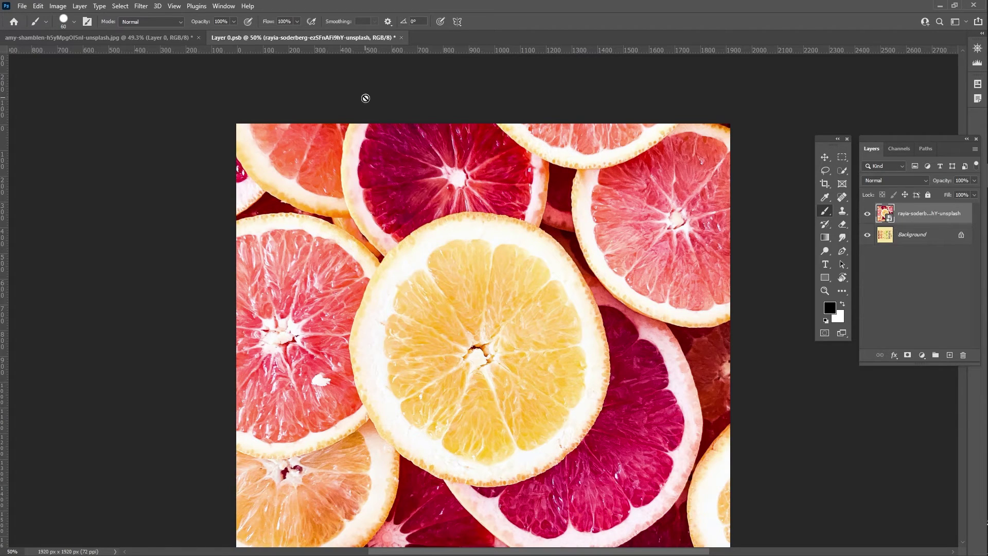
Step: Save and close the smart object's contents, and delete Layer 0's layer mask in the main document
key("ctrl+s")
left_click(398, 38)
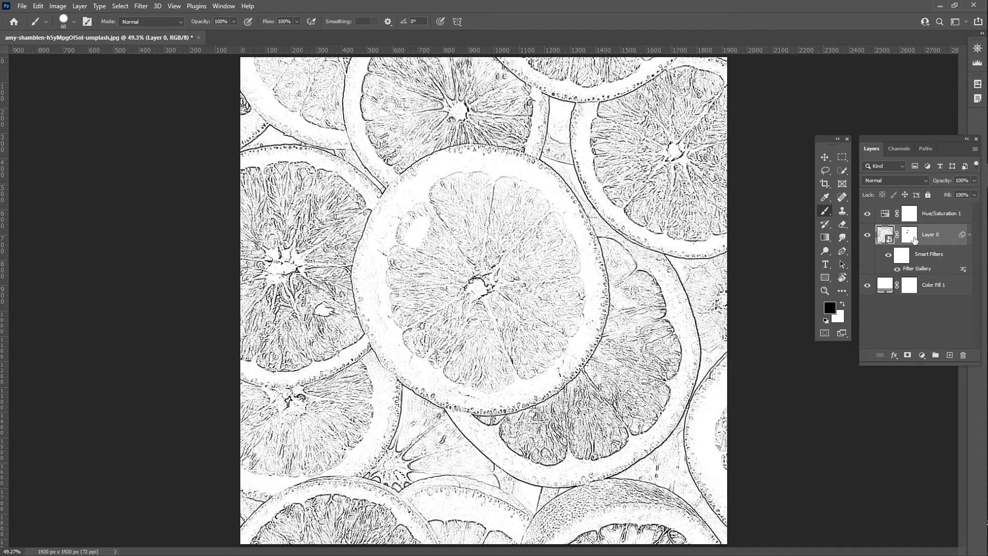
left_click_drag(910, 235, 964, 361)
key("alt+]")
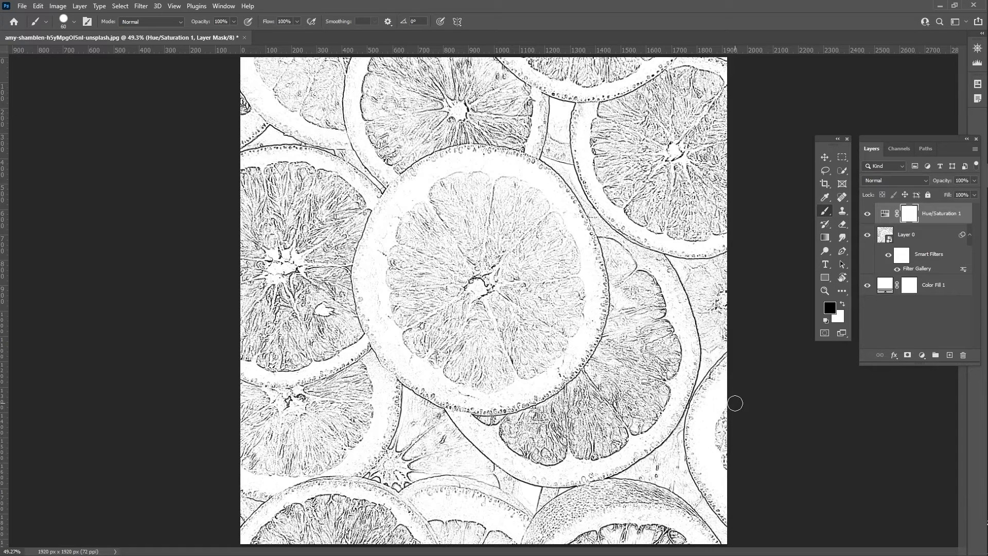
Step: Start a Save for Web (Legacy) export of the line drawing with JPEG as the format
left_click(23, 6)
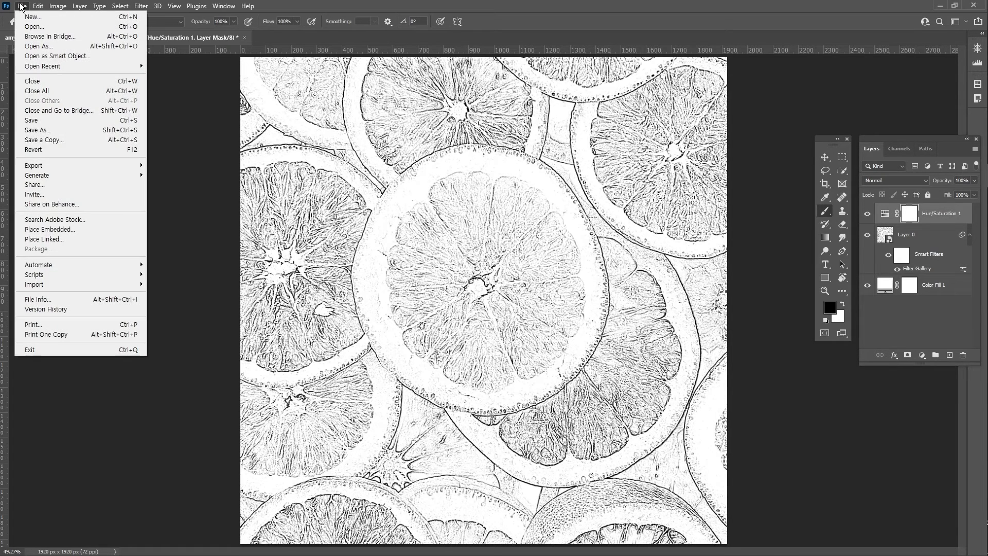
mouse_move(46, 165)
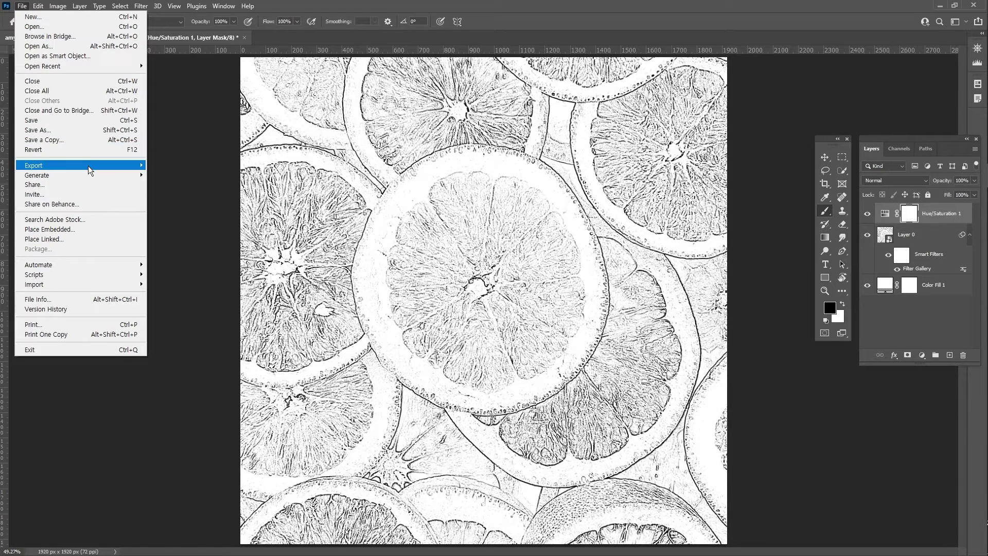
mouse_move(89, 166)
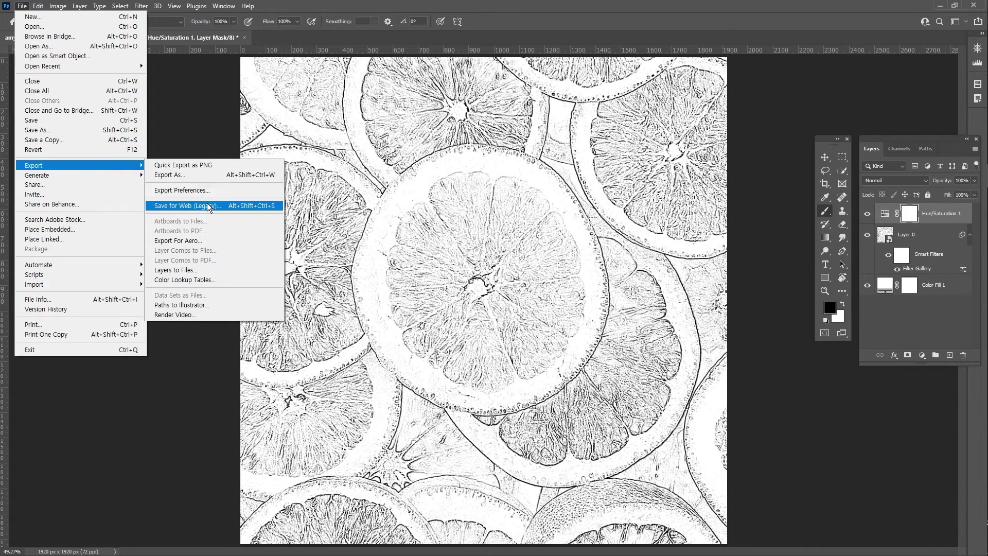
left_click(233, 206)
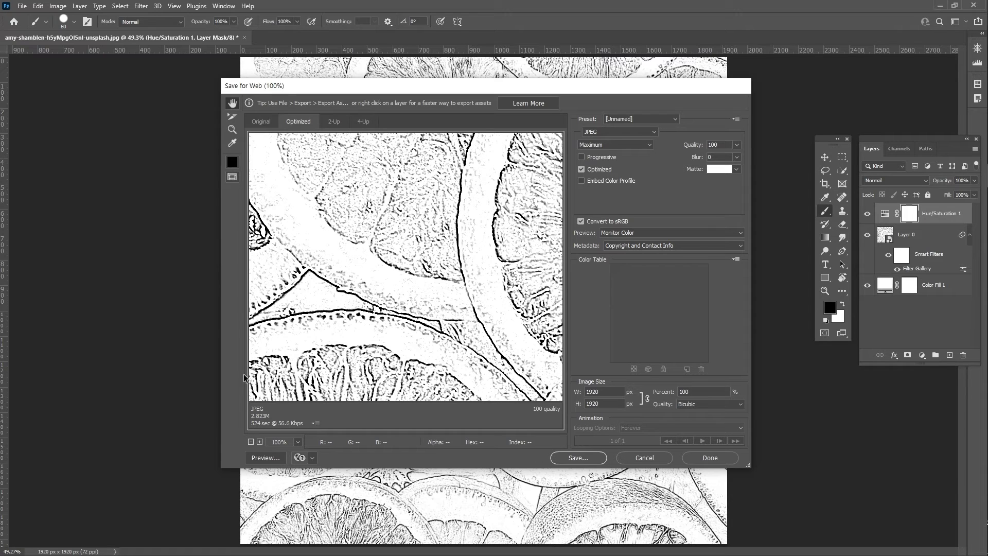
left_click(251, 442)
left_click(251, 441)
left_click(251, 441)
left_click(251, 441)
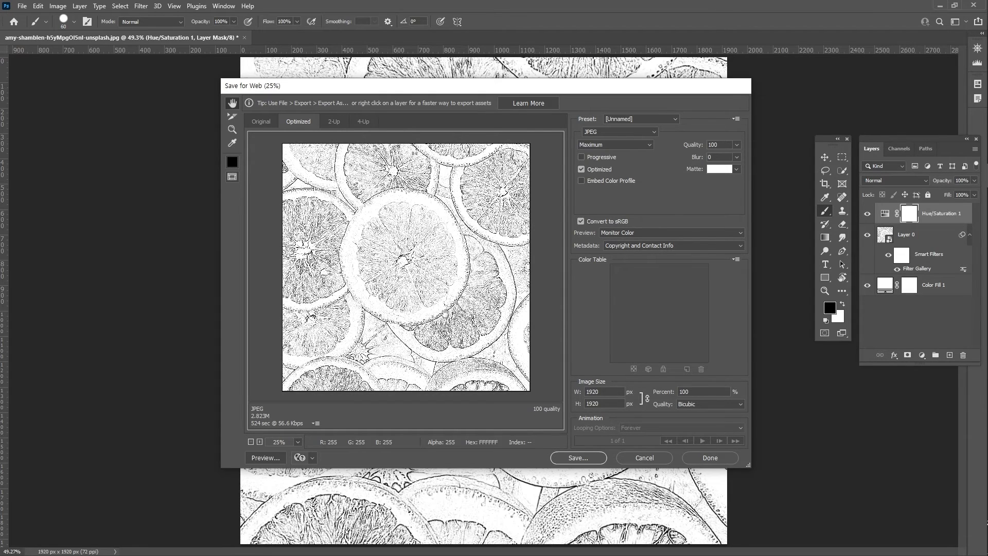
left_click(630, 131)
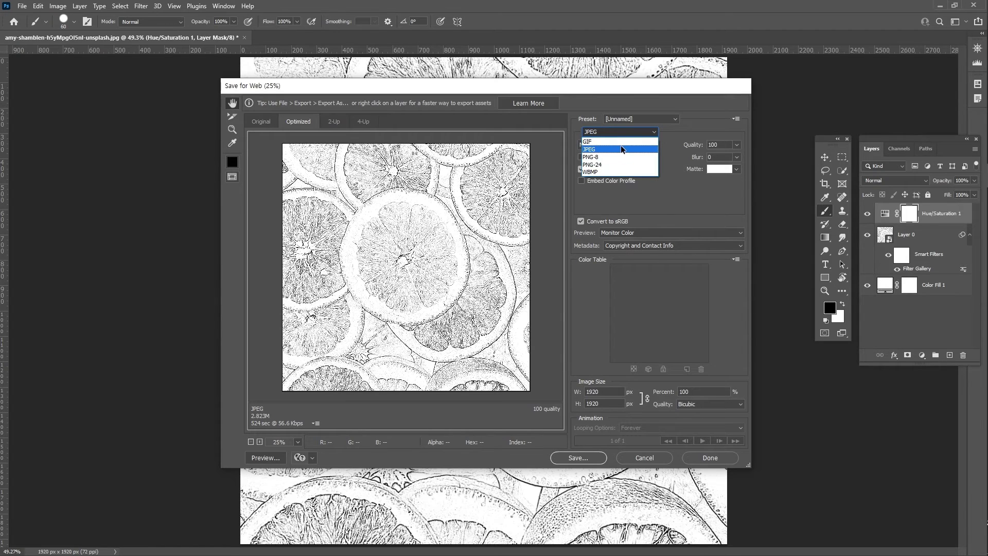
left_click(620, 150)
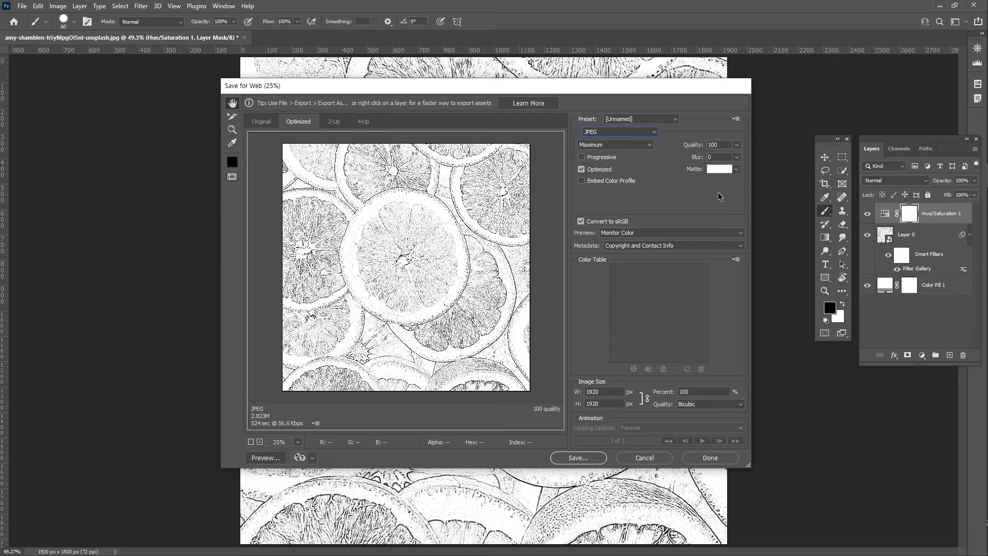
Step: Set the export image size to 1000 x 1000 px with the original proportions retained
left_click(603, 391)
type("1000")
left_click(647, 400)
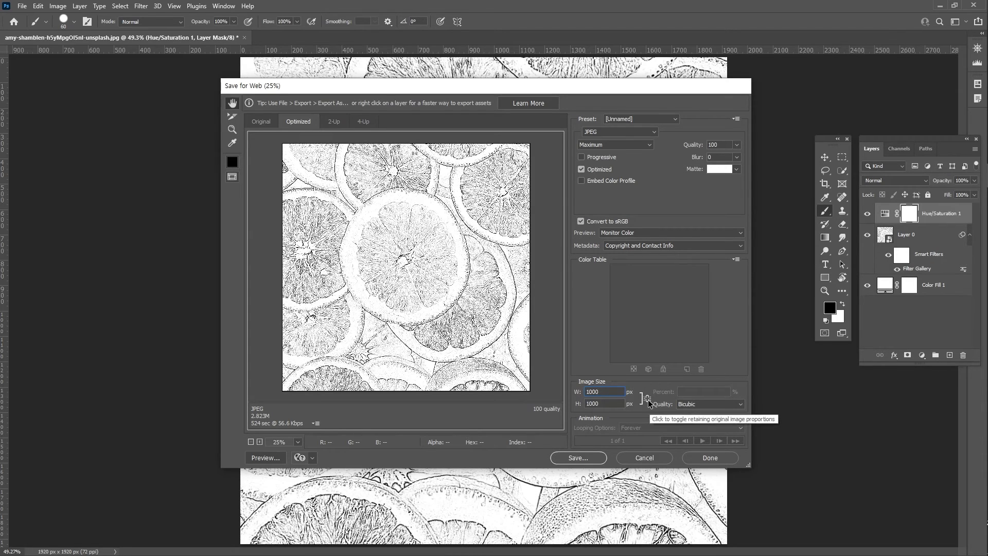
left_click(647, 401)
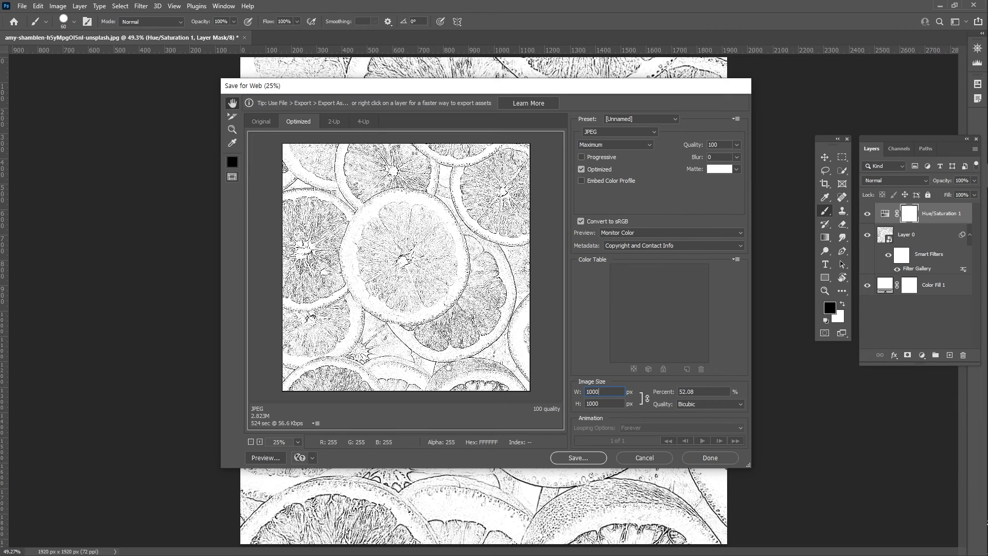
Step: Save the optimized image in the 38. coloring folder under the file name 결과물
left_click(576, 458)
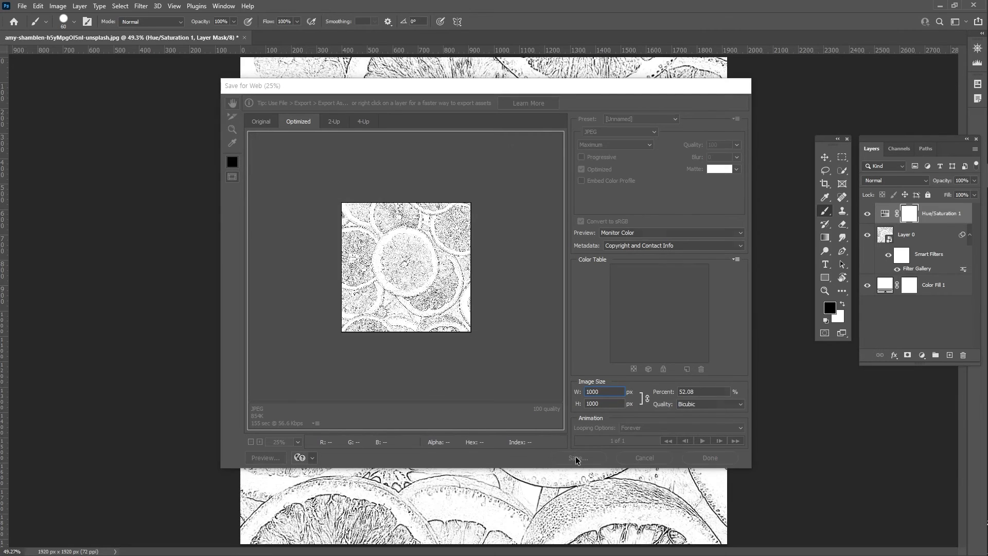
left_click(531, 332)
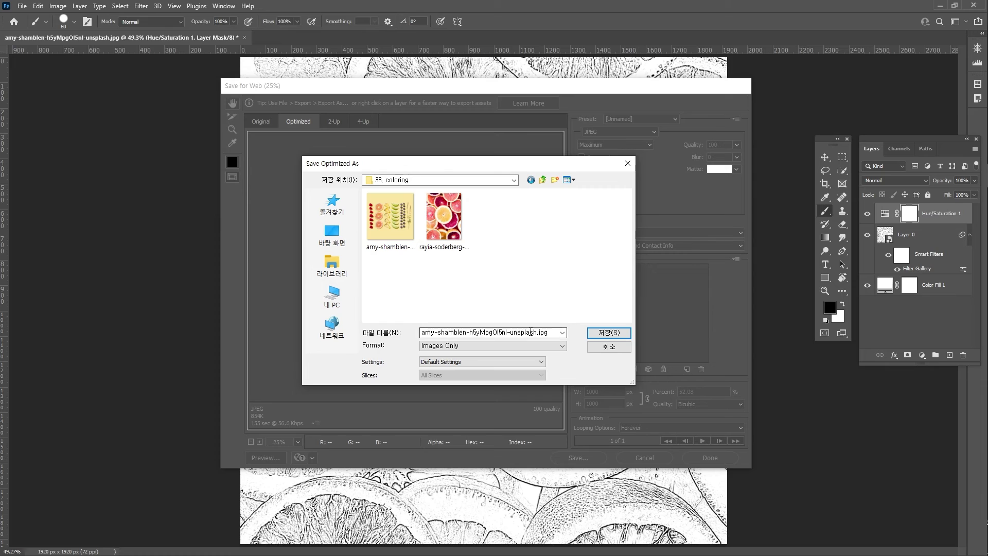
double_click(530, 332)
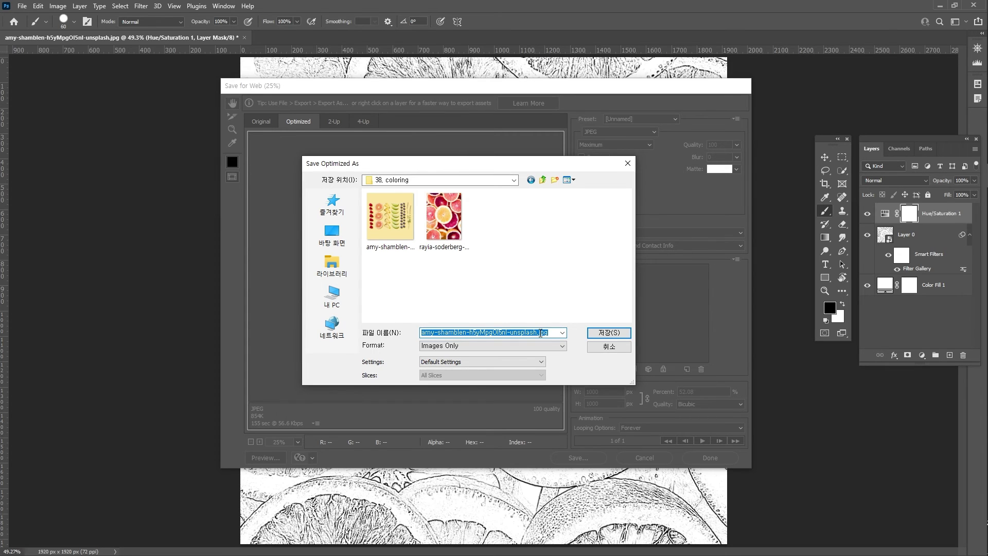
type("결과물")
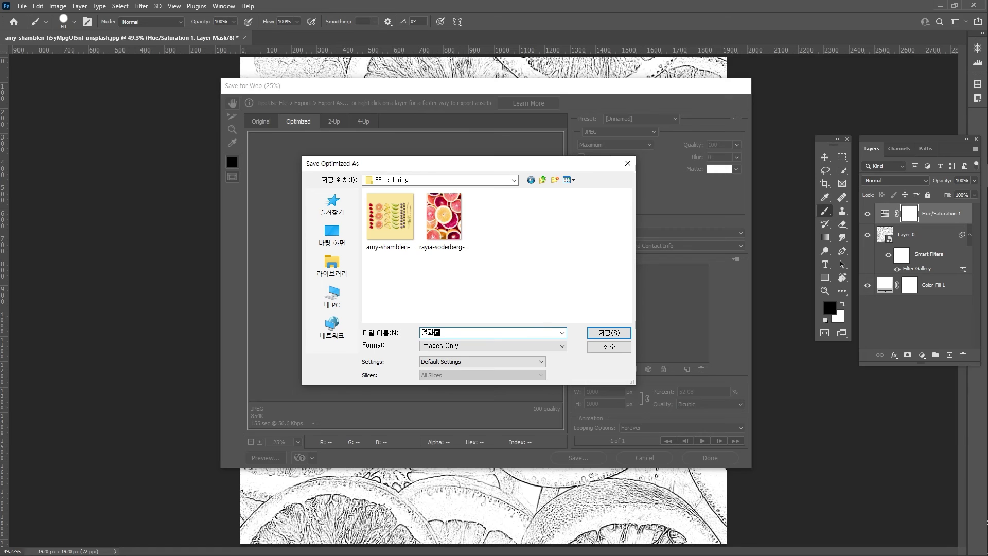
key("Return")
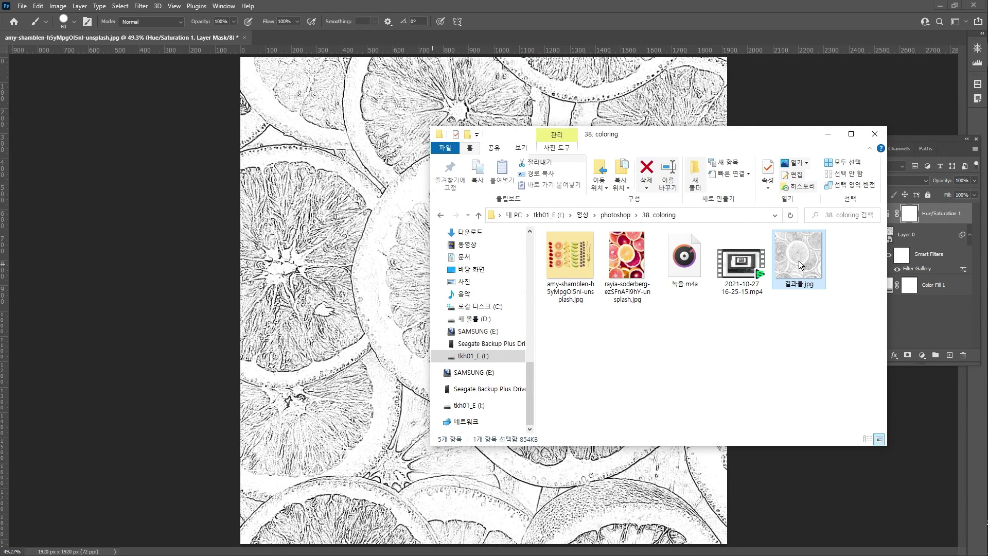
Step: View the exported 결과물.jpg in the photo viewer and return to Photoshop
double_click(804, 260)
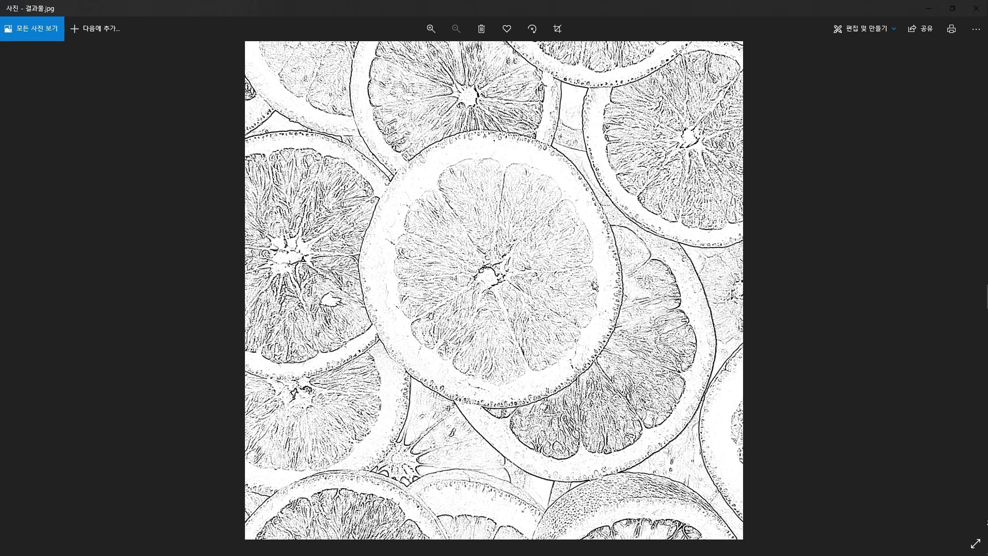
left_click(971, 15)
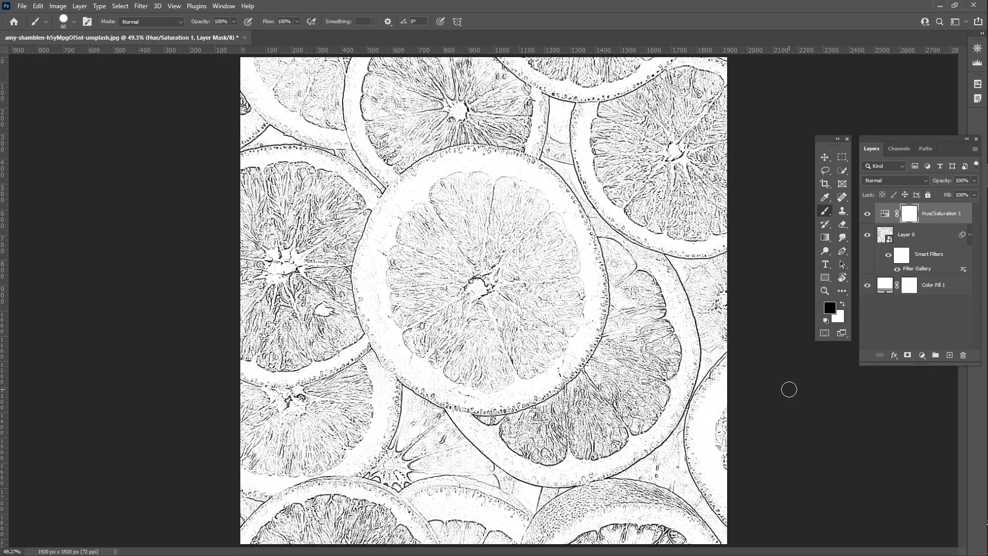